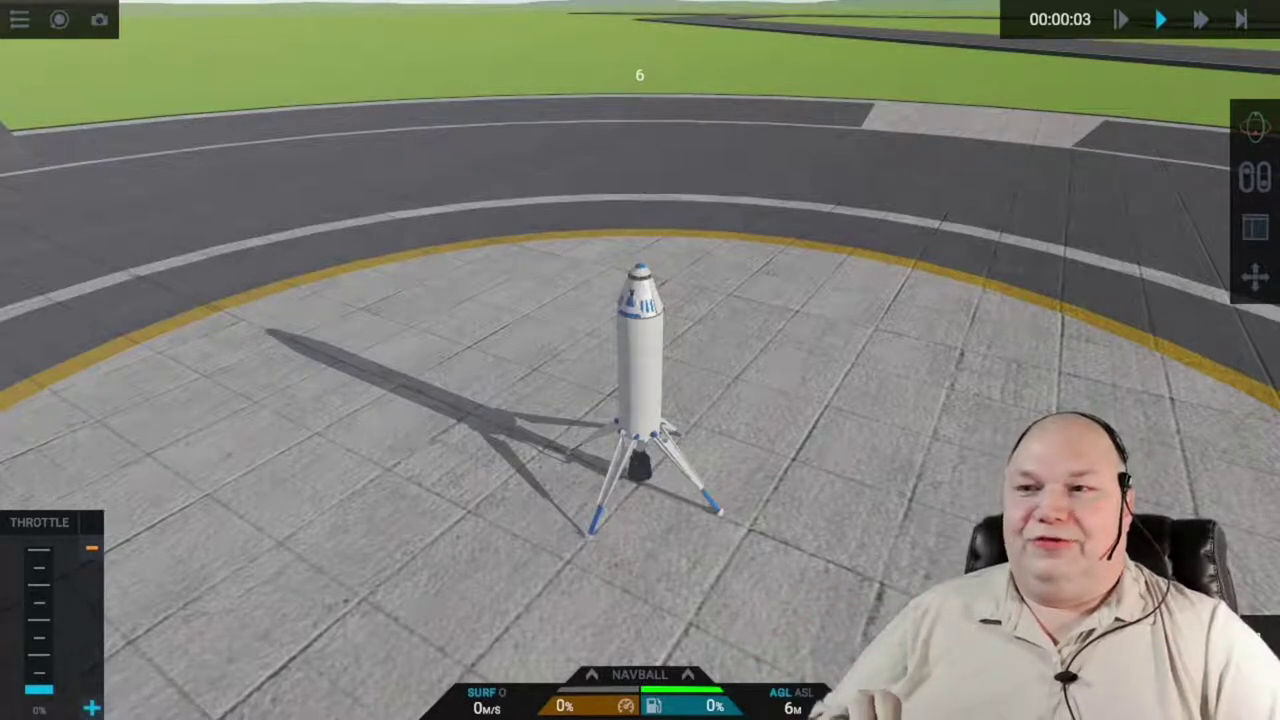
Step: Place the Veusz plot of AGL, NoisyAGL and Thrust (Noise = 0) over the rocket on the pad
{"action": "mouse_move", "coordinate": [318, 392]}
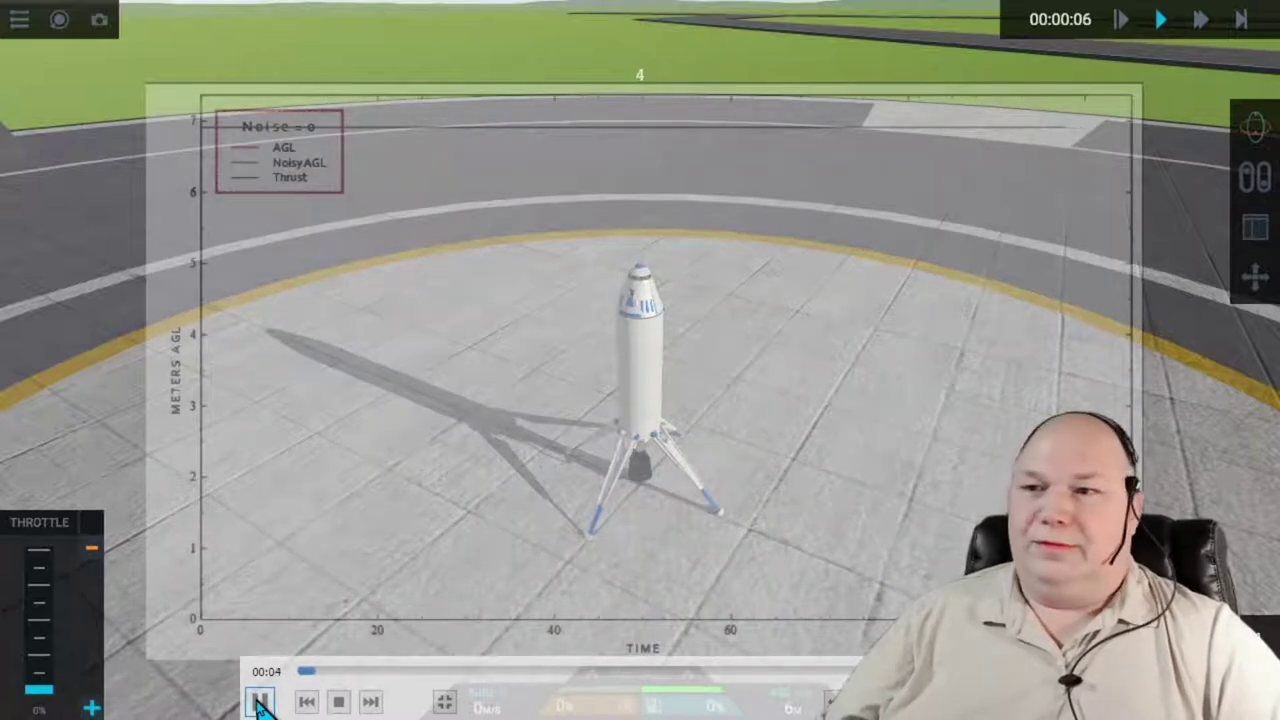
Step: Pause the flight playback while the rocket sits on the pad at 0% throttle
{"action": "left_click", "coordinate": [258, 703]}
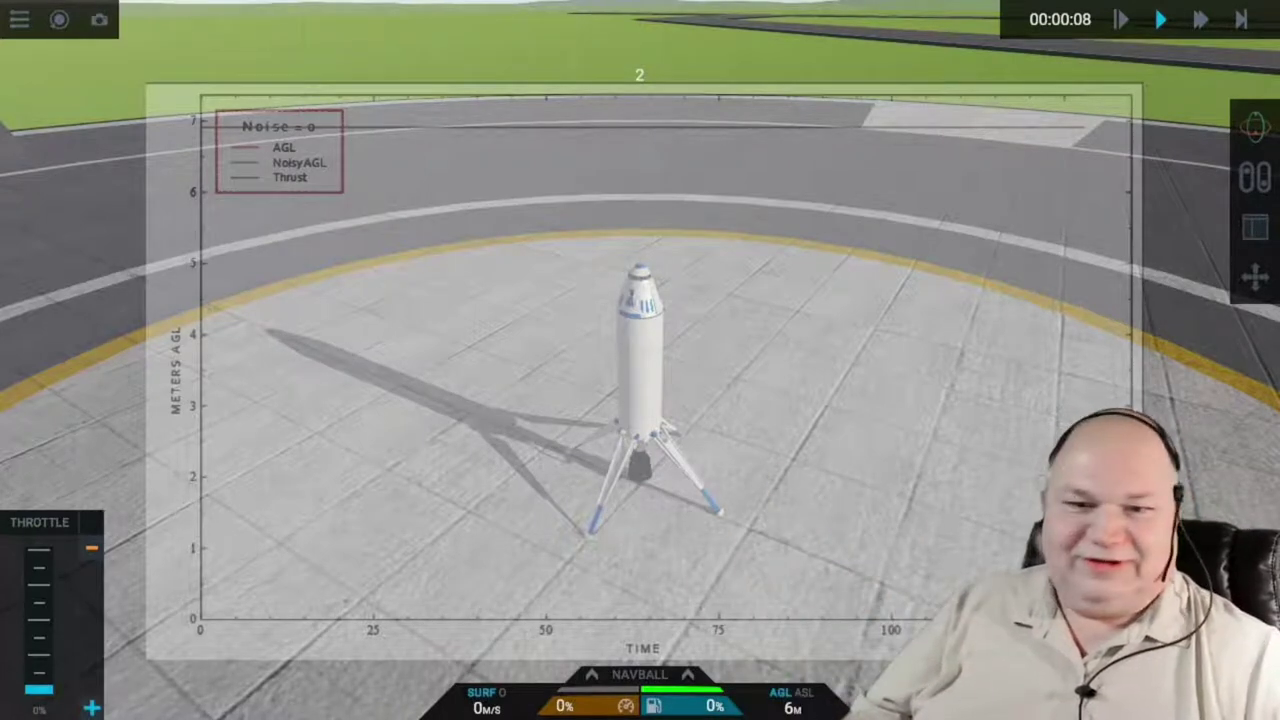
Step: Resume playback, launch at full throttle, then cut throttle so it hovers near 5,000 m AGL
{"action": "left_click", "coordinate": [256, 702]}
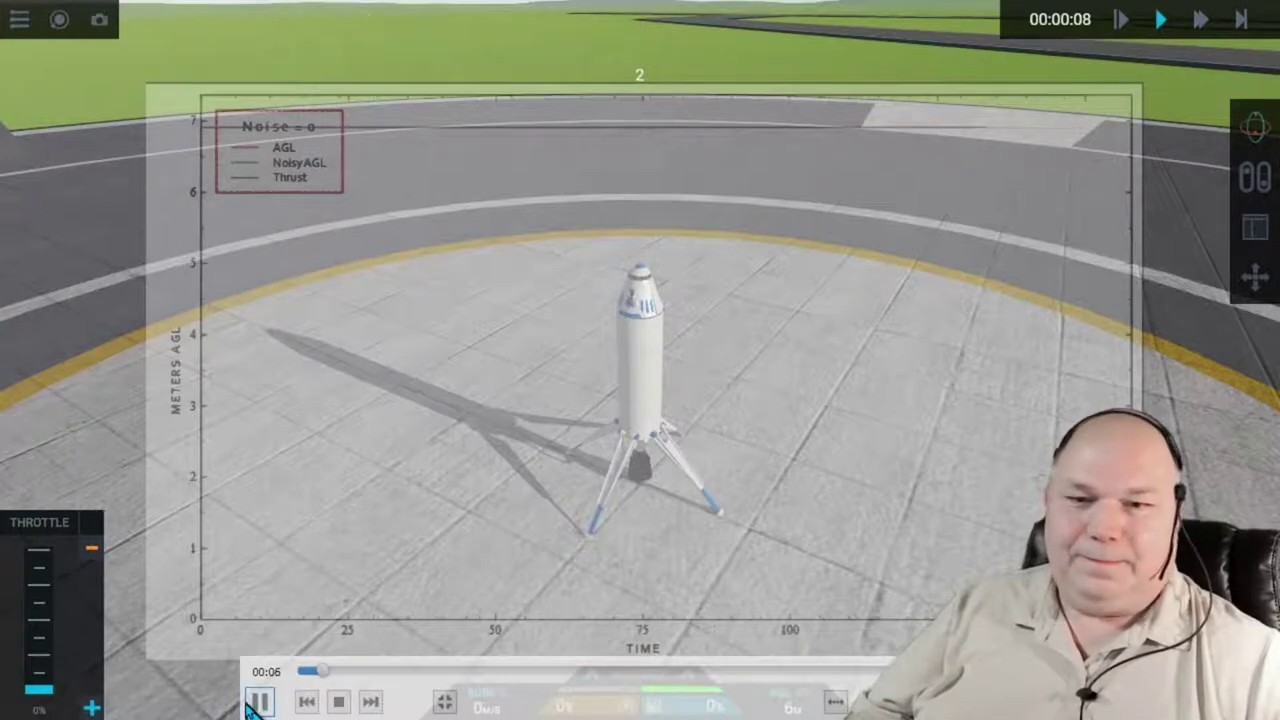
{"action": "key", "text": "z"}
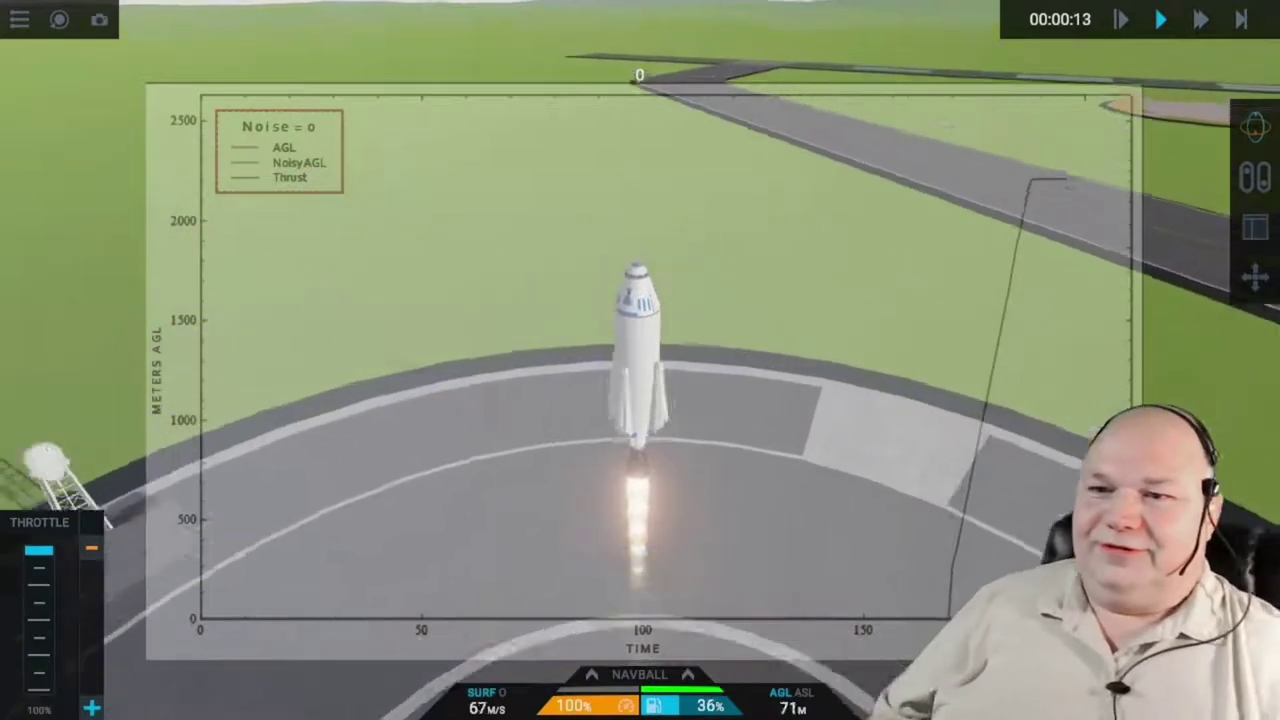
{"action": "mouse_move", "coordinate": [229, 606]}
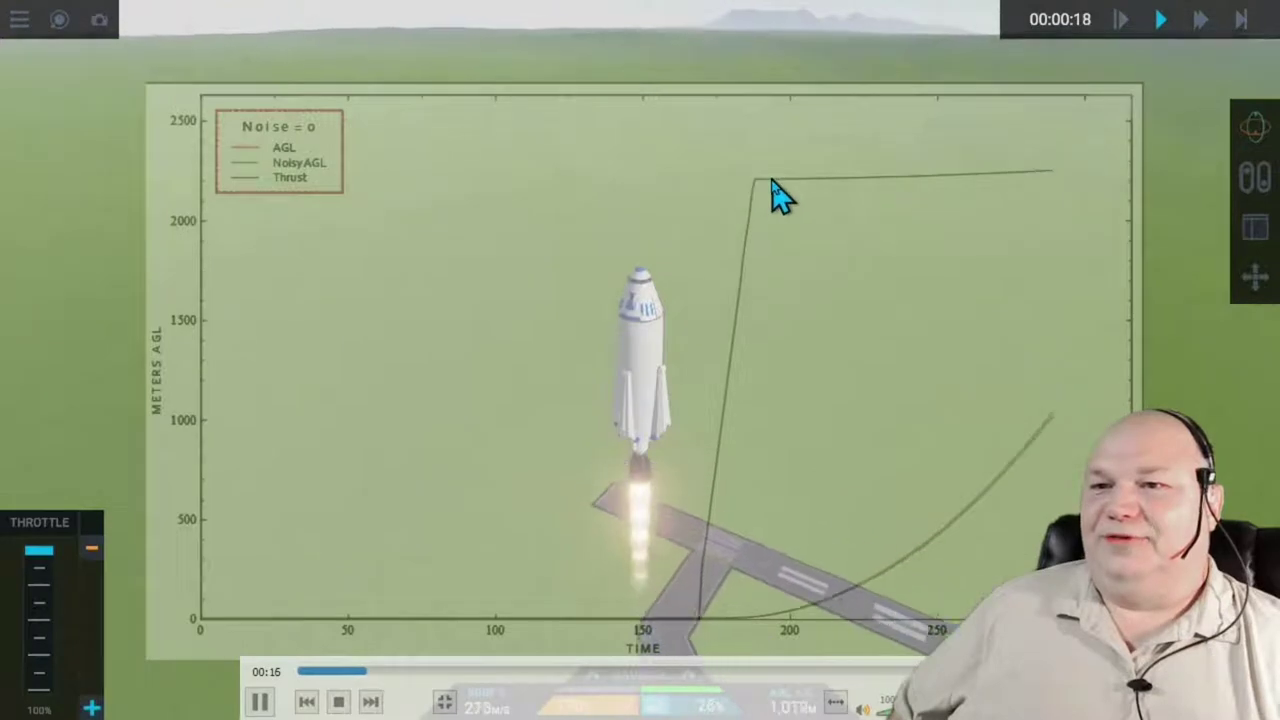
{"action": "key", "text": "x"}
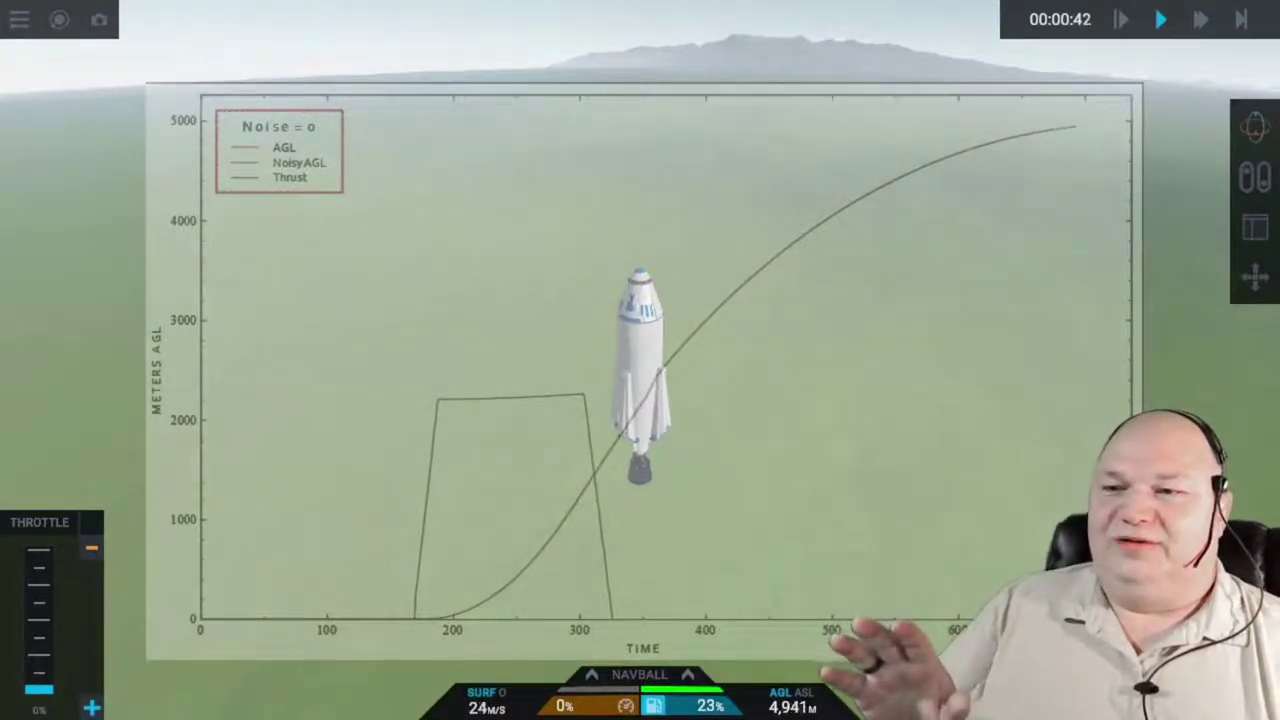
{"action": "mouse_move", "coordinate": [1077, 106]}
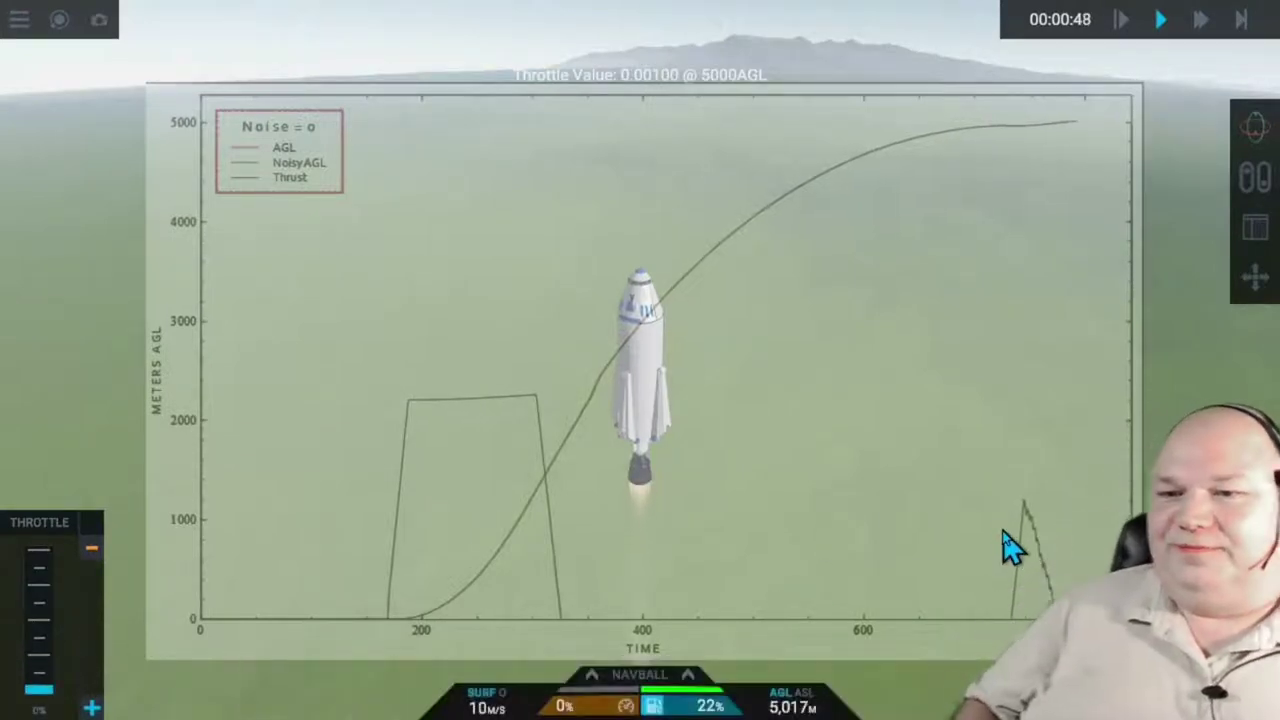
{"action": "mouse_move", "coordinate": [981, 505]}
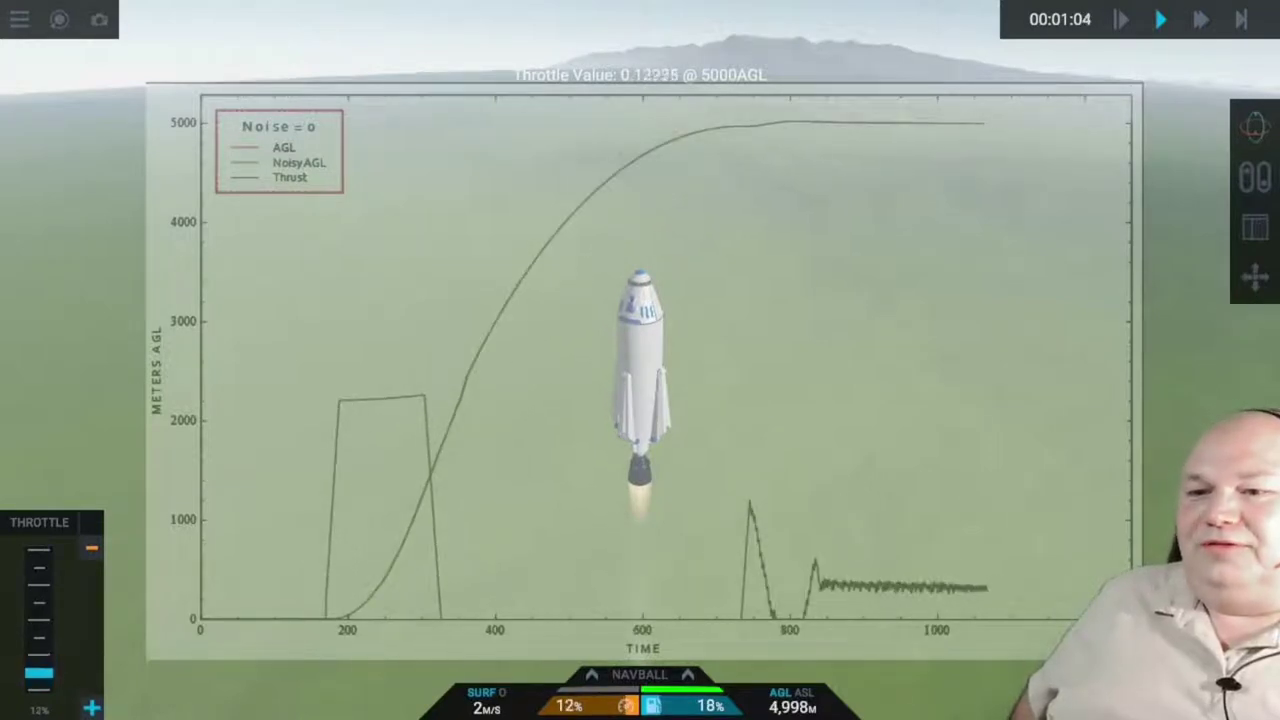
Step: Hold the 5,000 m hover, then retarget the altitude to 0 AGL so thrust drops to 0%
{"action": "mouse_move", "coordinate": [943, 591]}
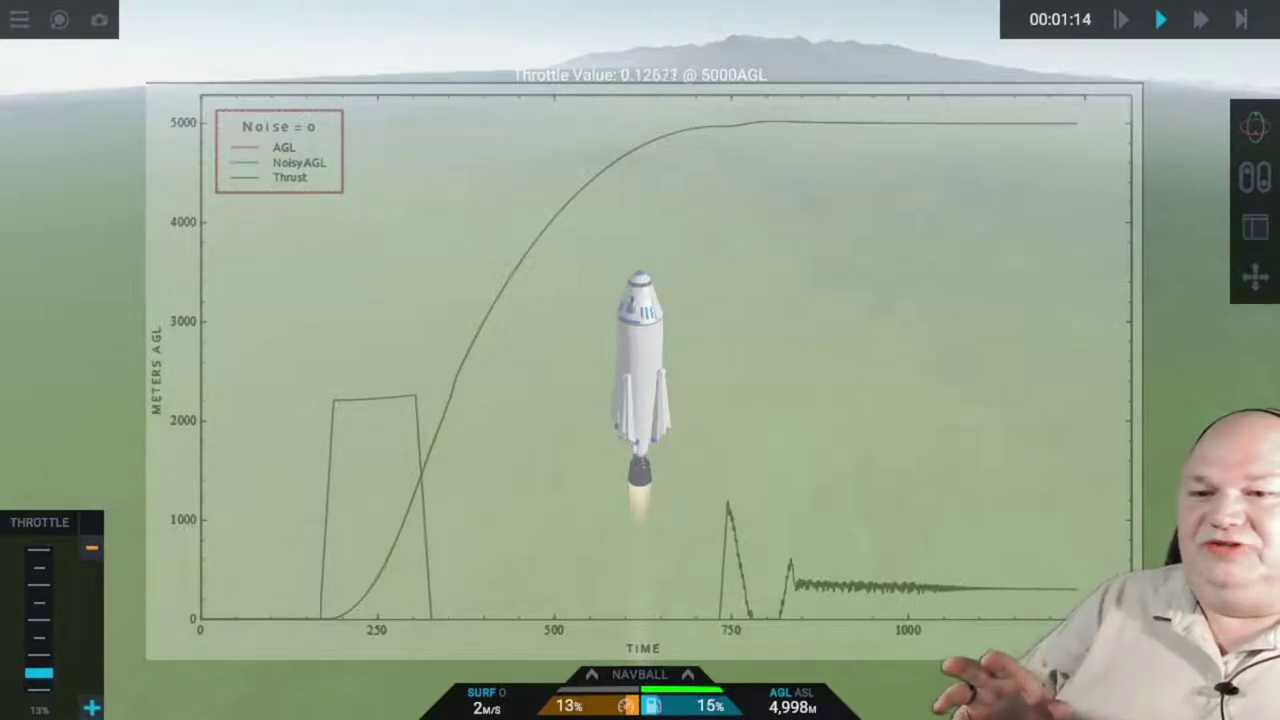
{"action": "mouse_move", "coordinate": [830, 597]}
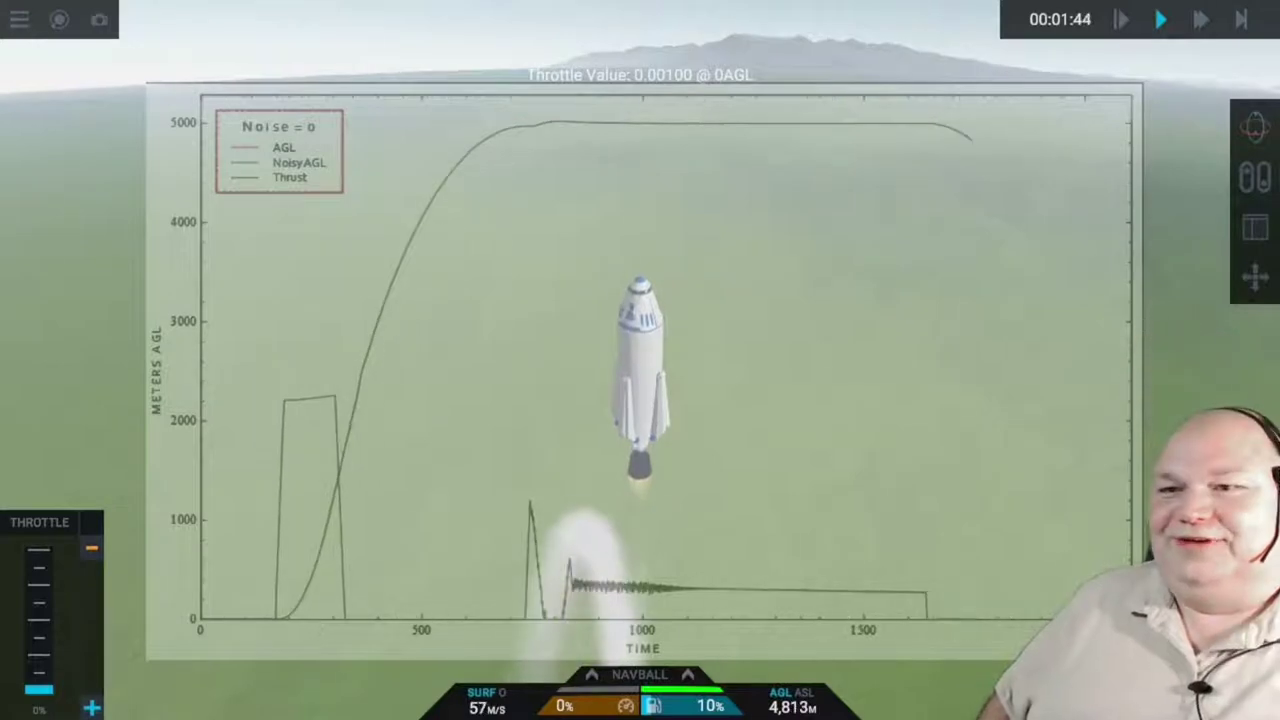
Step: Descend from 5,000 m with landing legs deployed, slowing to 0 m/s about 6 m up
{"action": "mouse_move", "coordinate": [1043, 591]}
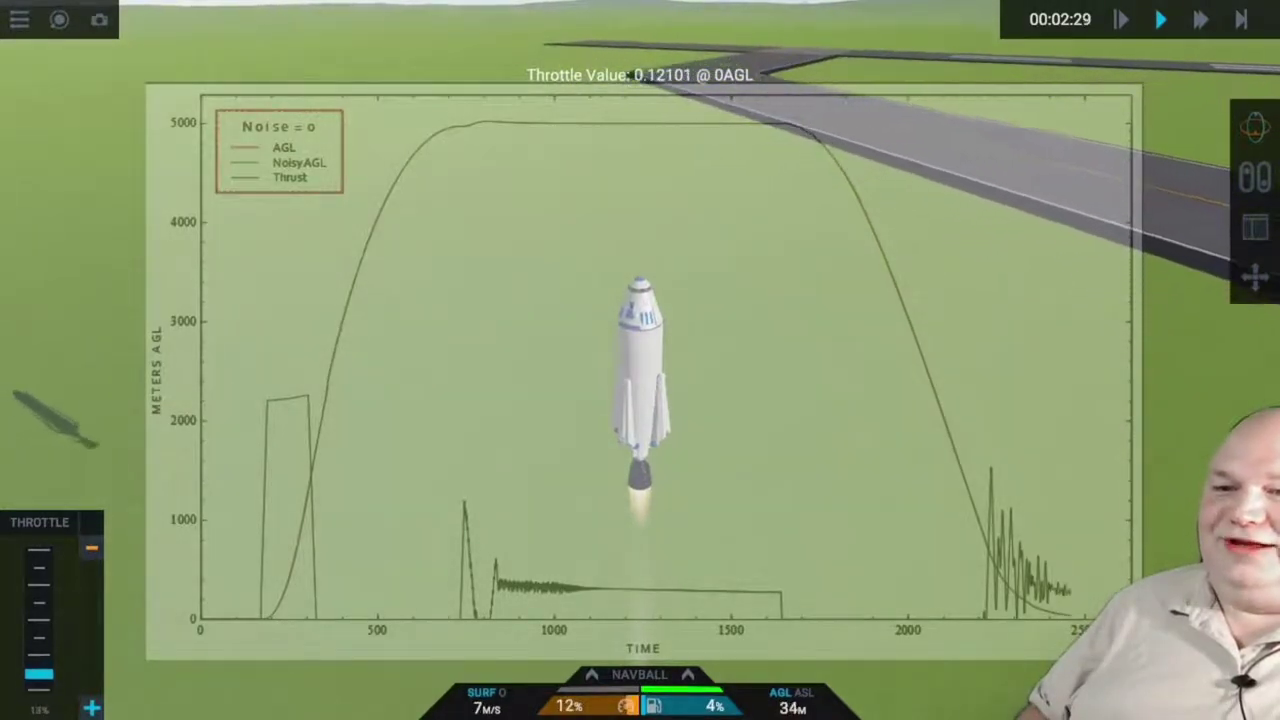
{"action": "mouse_move", "coordinate": [786, 623]}
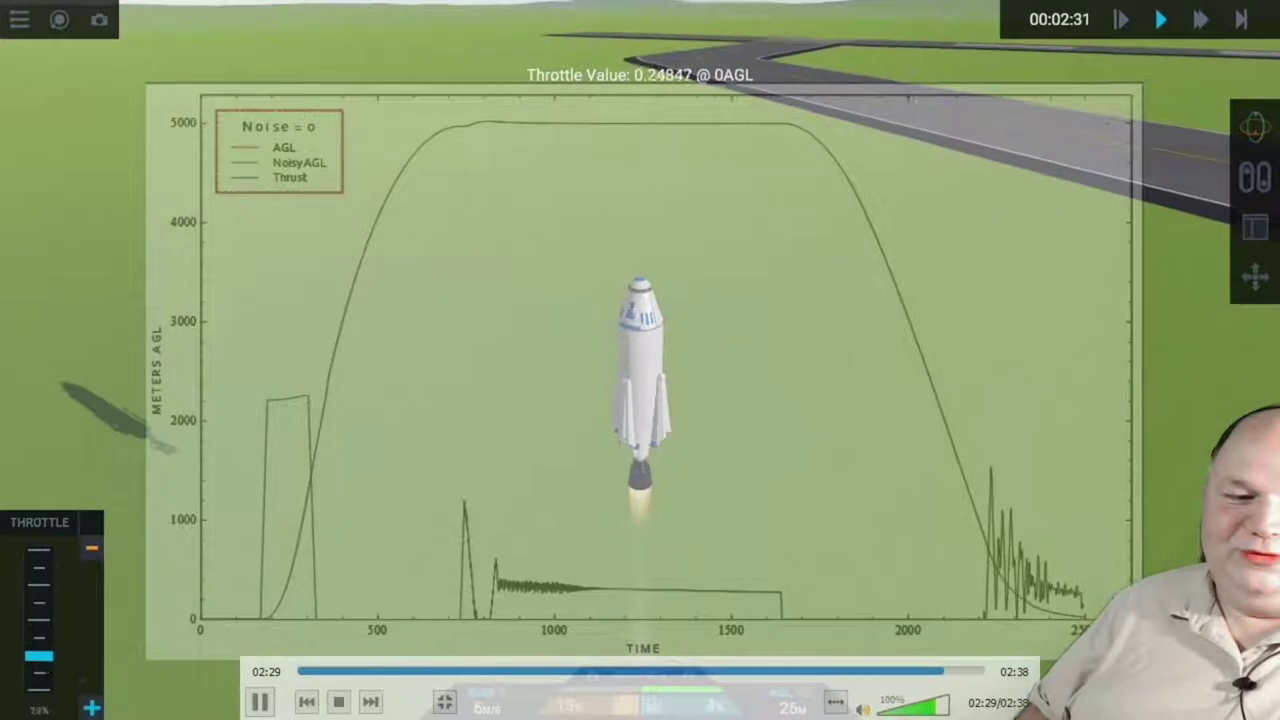
Step: Pause the landed replay and bring up the Noise = 1 altitude graph
{"action": "left_click", "coordinate": [258, 704]}
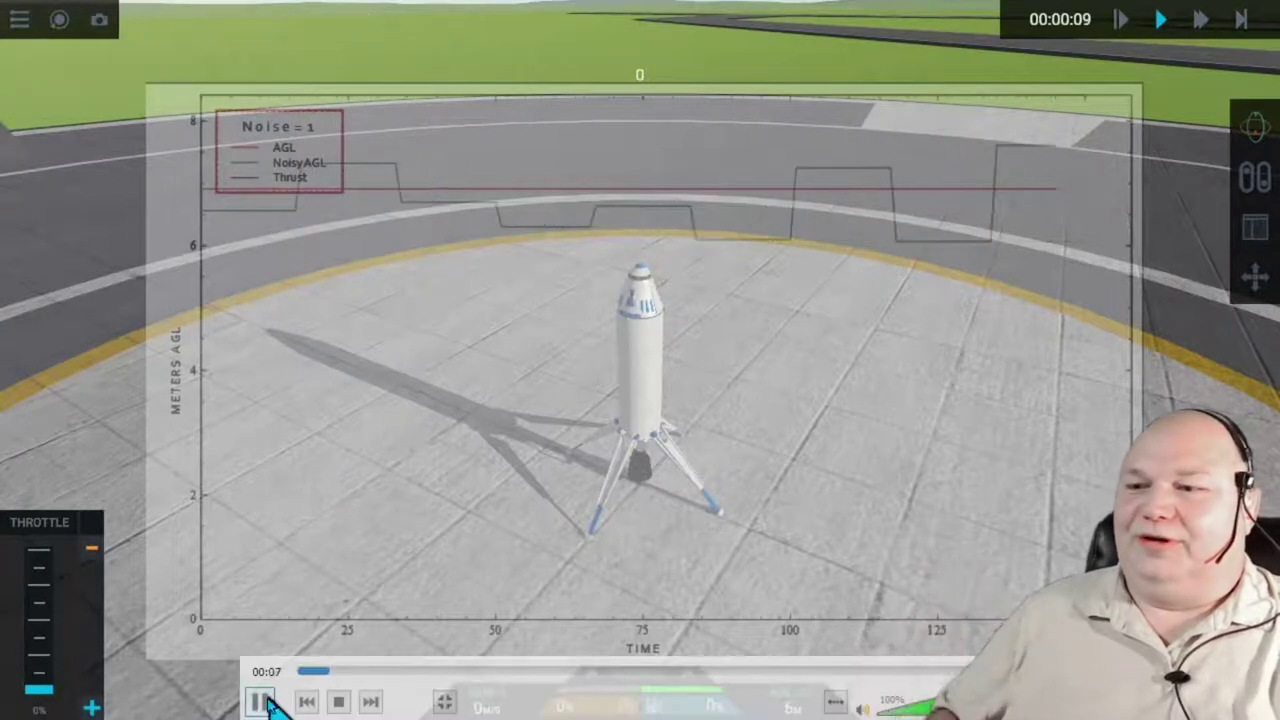
Step: Pause, then resume the Noise = 1 replay and watch the rocket topple and break apart at touchdown
{"action": "left_click", "coordinate": [260, 703]}
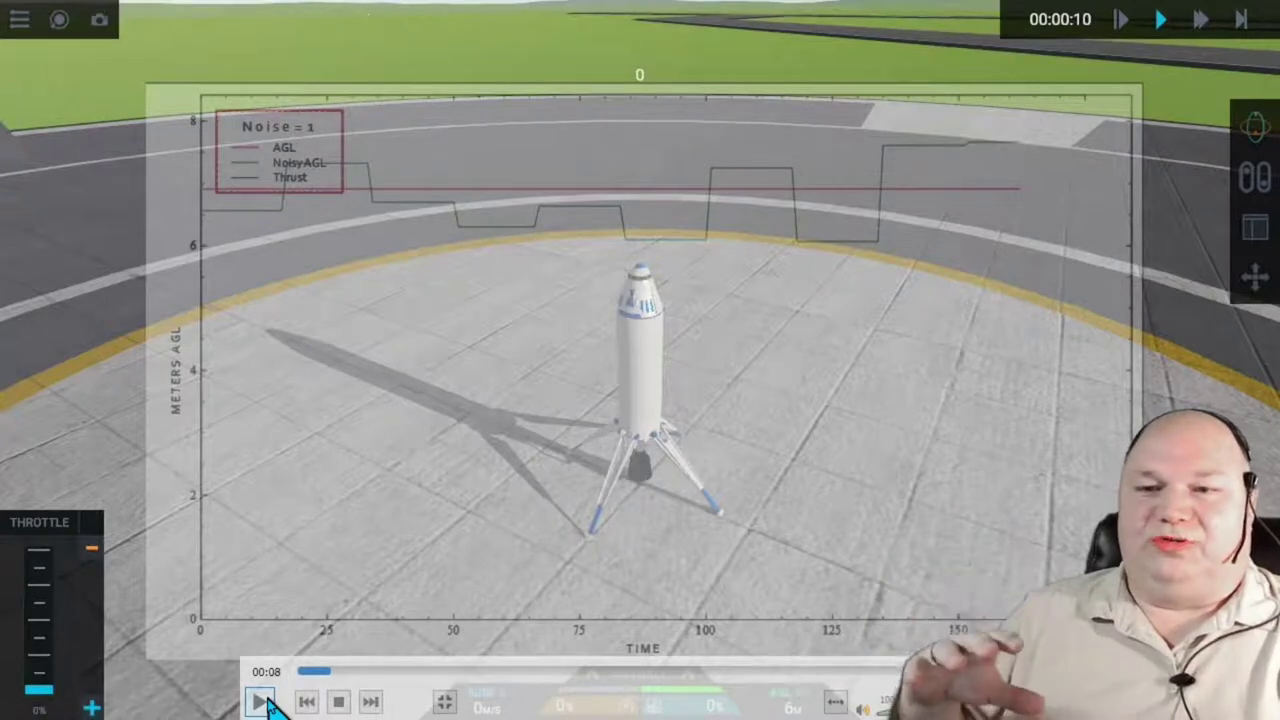
{"action": "left_click", "coordinate": [262, 703]}
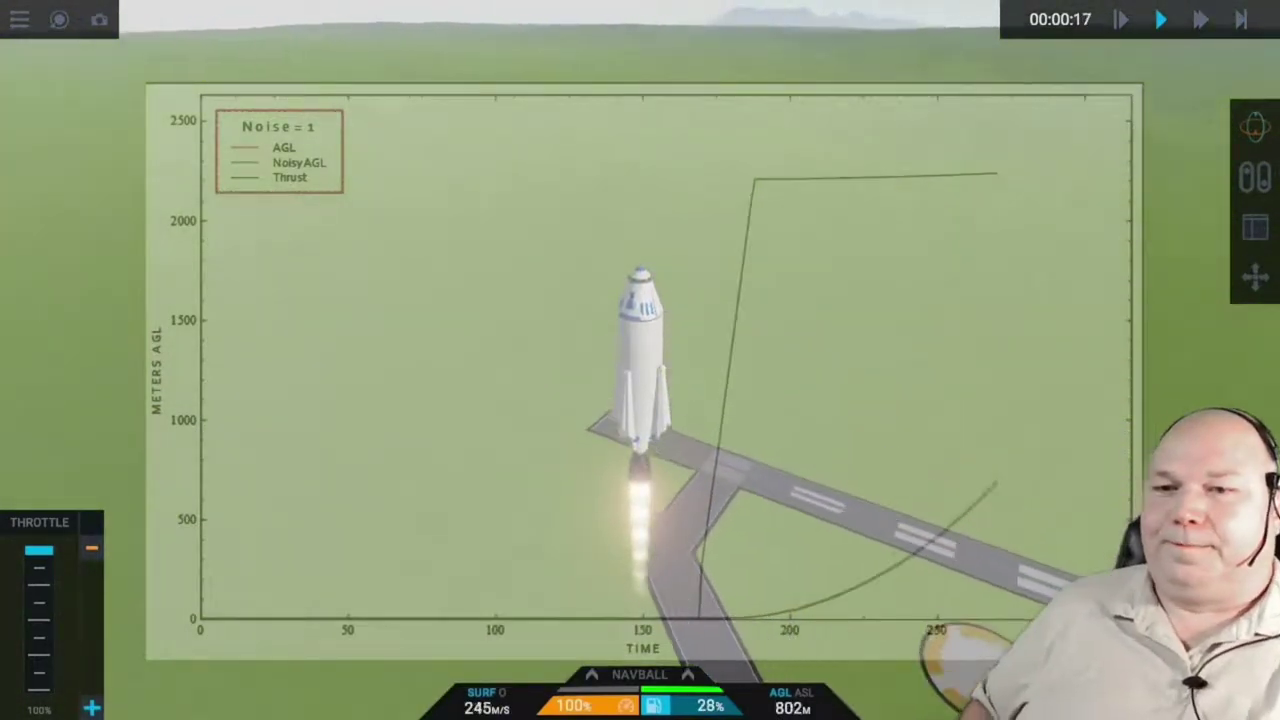
{"action": "mouse_move", "coordinate": [414, 694]}
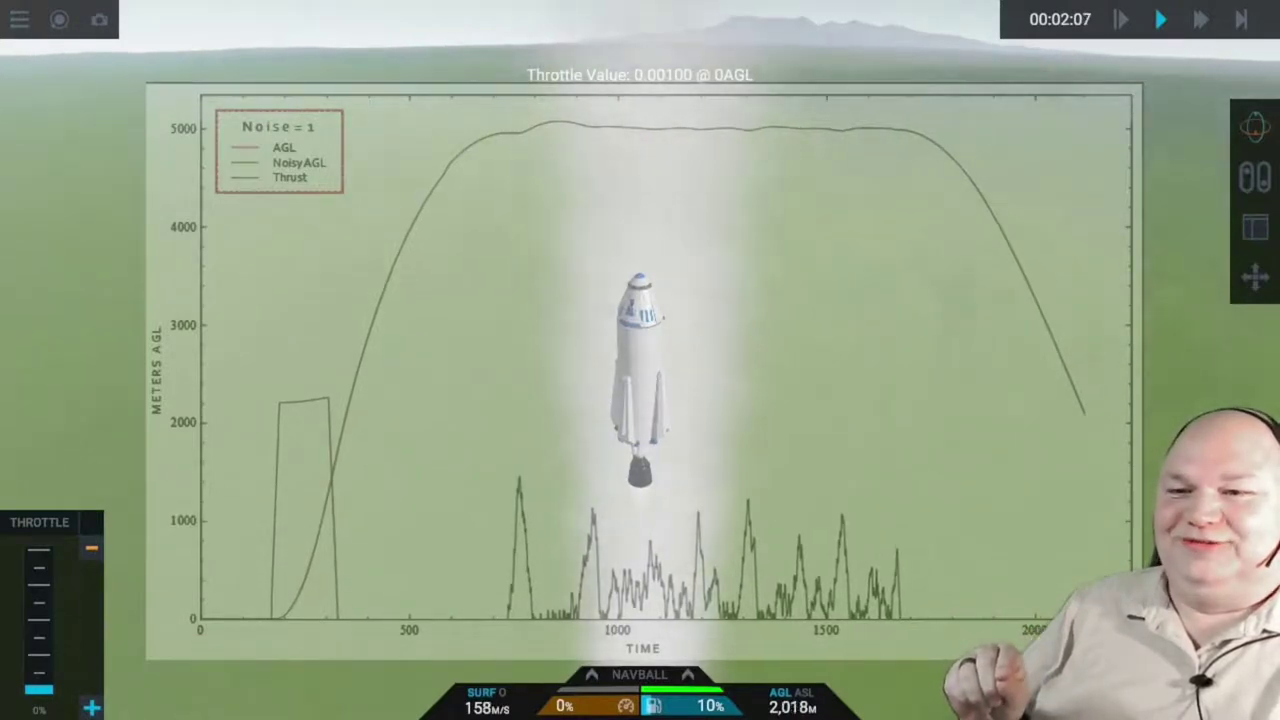
{"action": "mouse_move", "coordinate": [852, 455]}
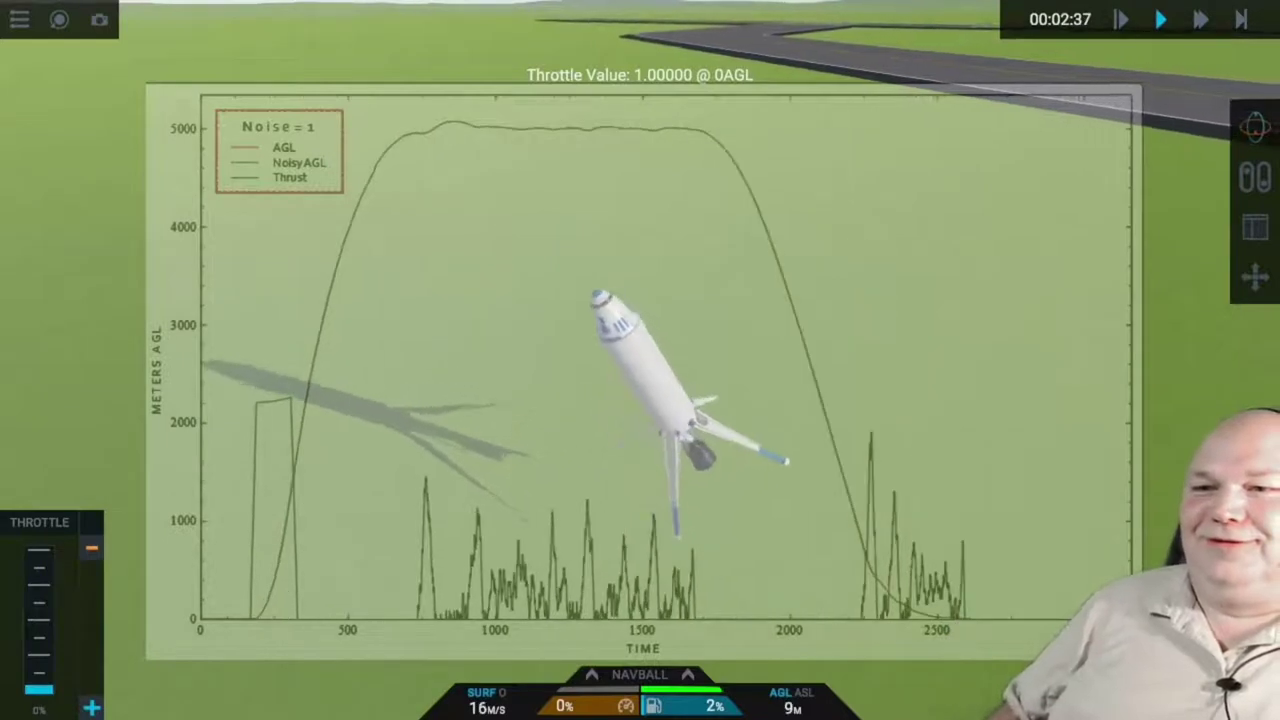
{"action": "mouse_move", "coordinate": [815, 437]}
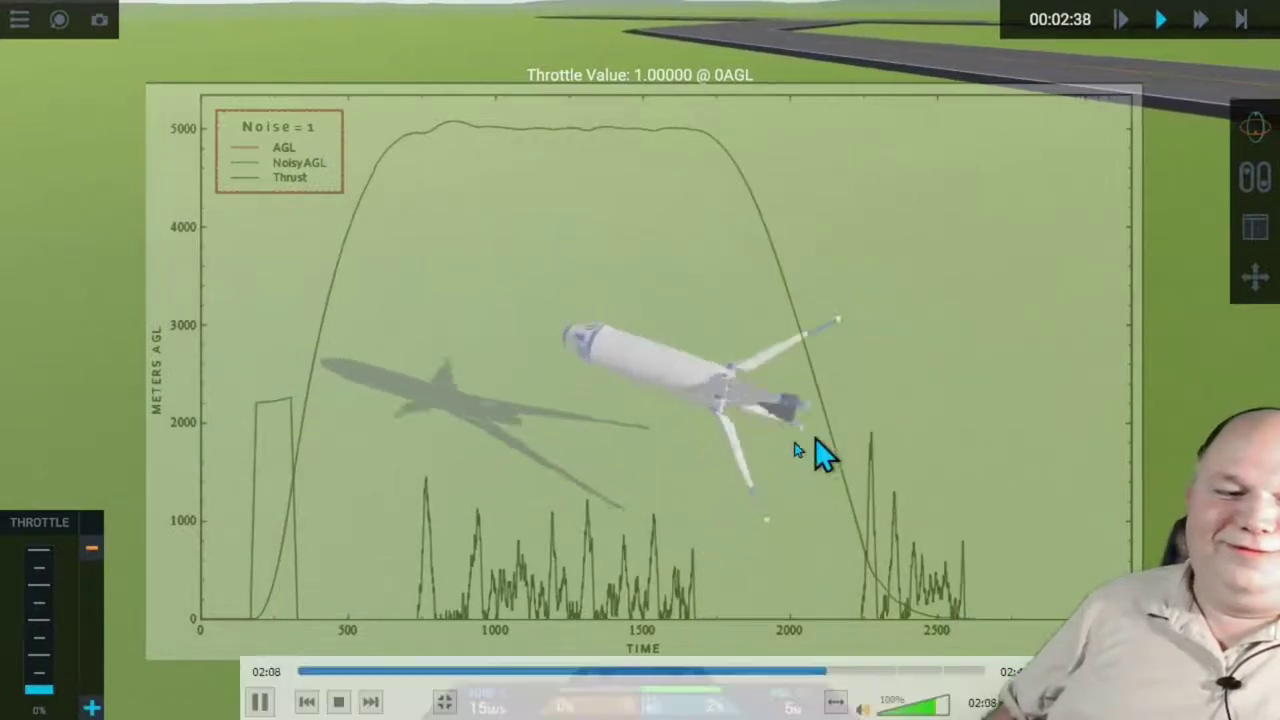
Step: Pause the crash replay and move to the 'Sprint - Test Flight 8 and Data Review' video
{"action": "left_click", "coordinate": [258, 706]}
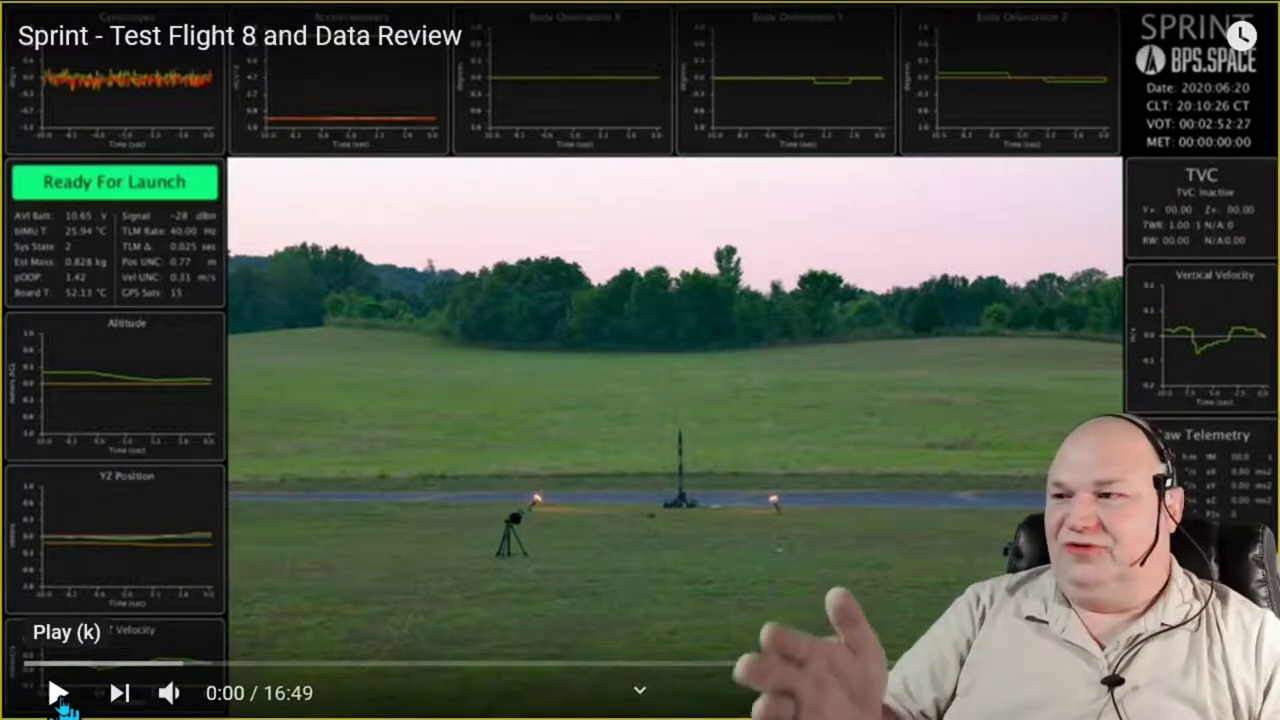
Step: Play the Sprint Test Flight 8 video and stop at 2:54 on the climb trail
{"action": "left_click", "coordinate": [60, 703]}
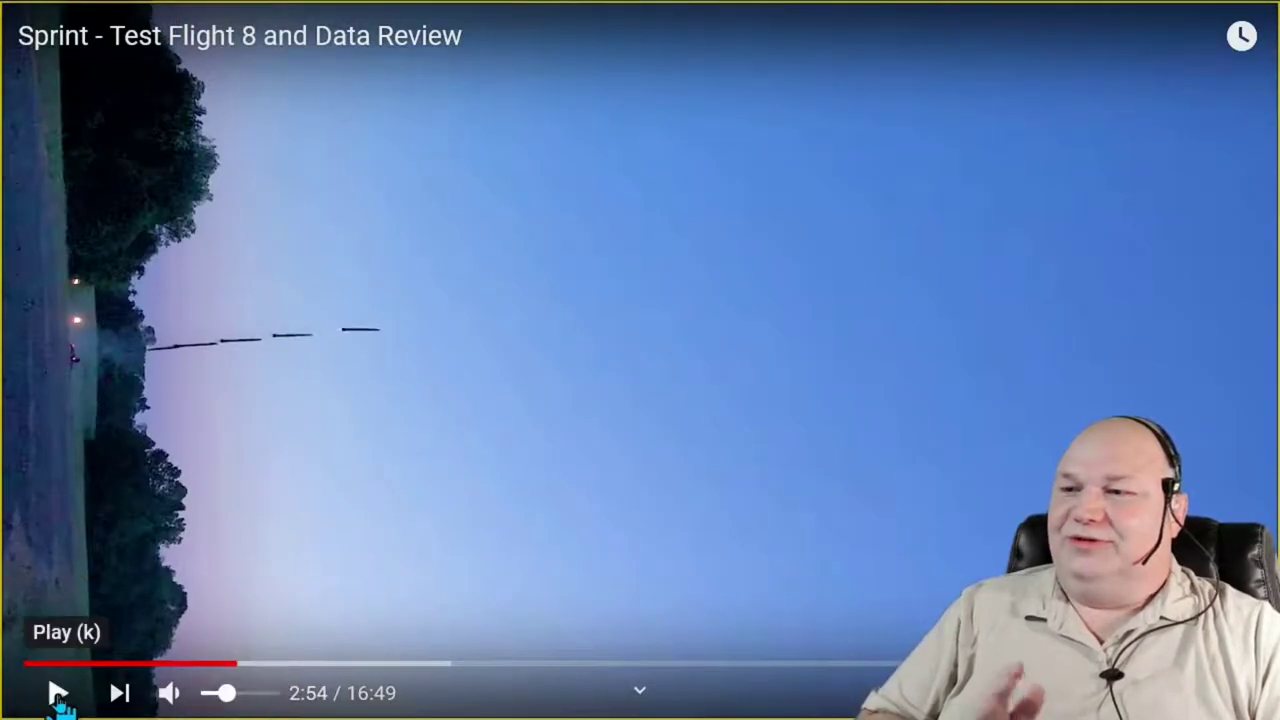
Step: Resume the Sprint video from 2:54 and let it run into the position and velocity data review
{"action": "left_click", "coordinate": [58, 697]}
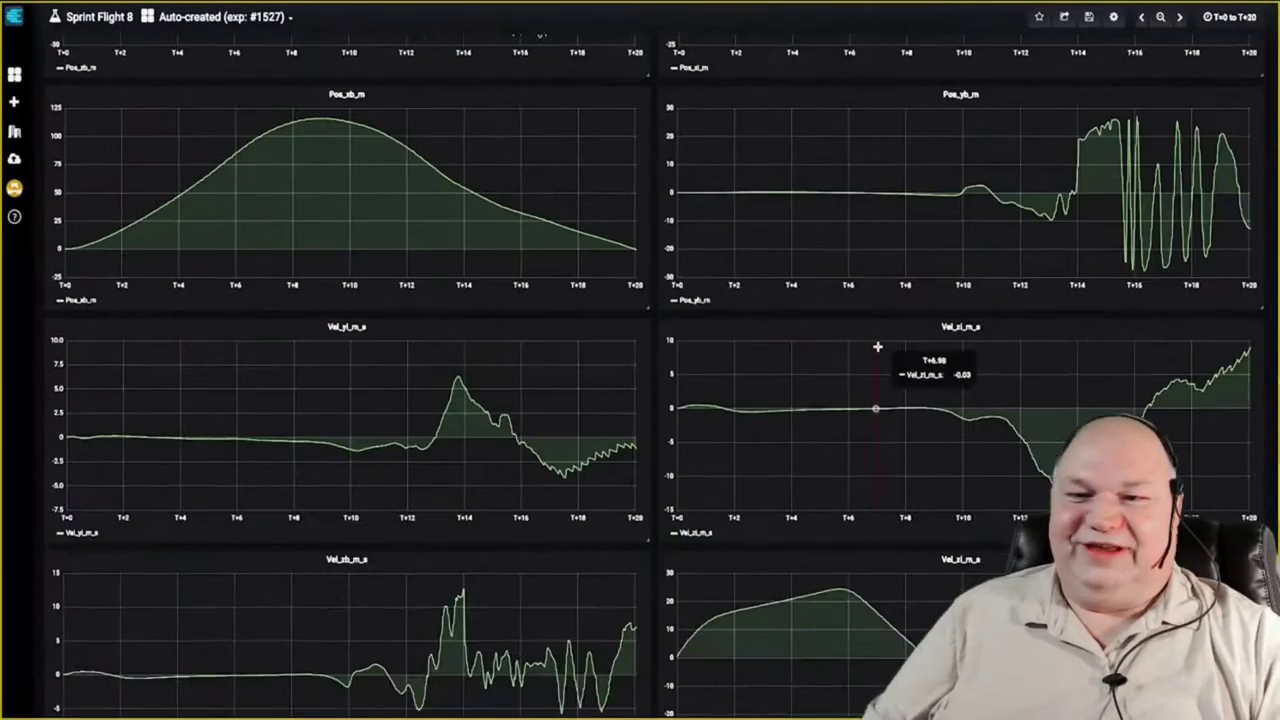
Step: Pause the flight review video at 8:25 on the Vel_yi/Vel_zi velocity comparison chart
{"action": "mouse_move", "coordinate": [205, 550]}
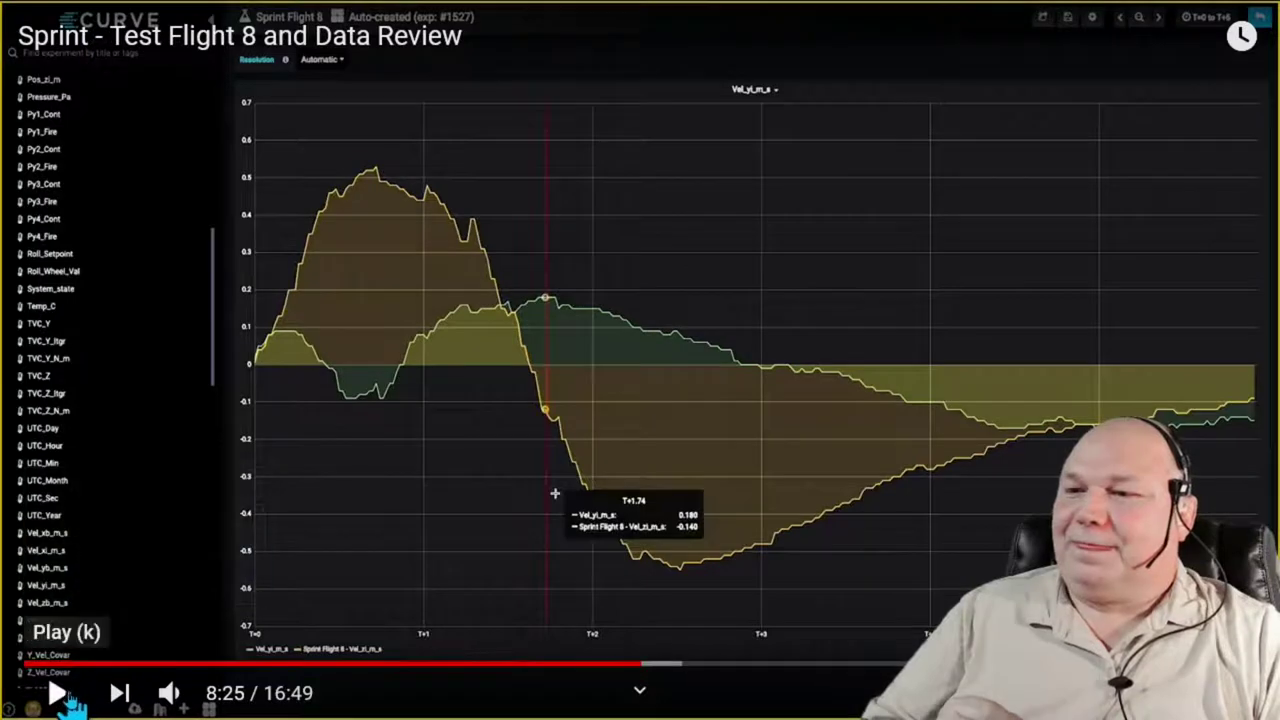
Step: Resume the Sprint Flight 8 review video from 8:25 until the velocity covariance charts appear
{"action": "left_click", "coordinate": [60, 693]}
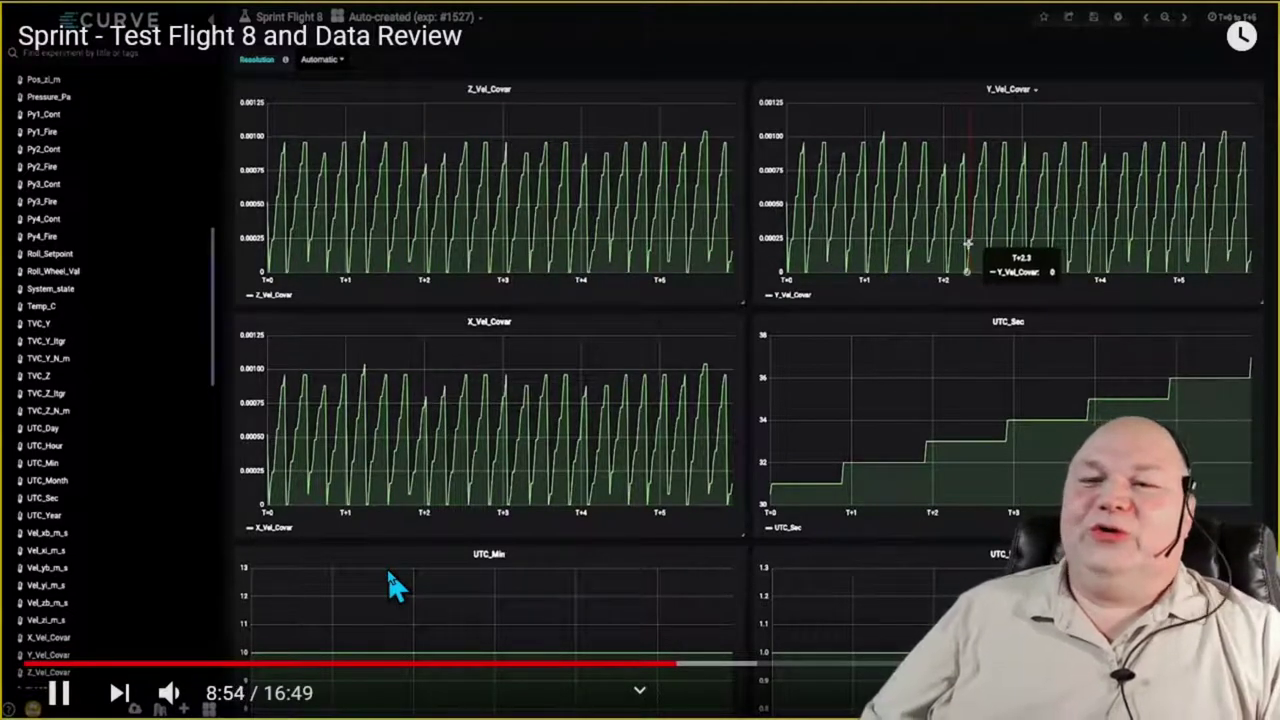
Step: Pause the video at 8:56 on Sprint Flight 8's X, Y and Z velocity covariance charts
{"action": "left_click", "coordinate": [57, 692]}
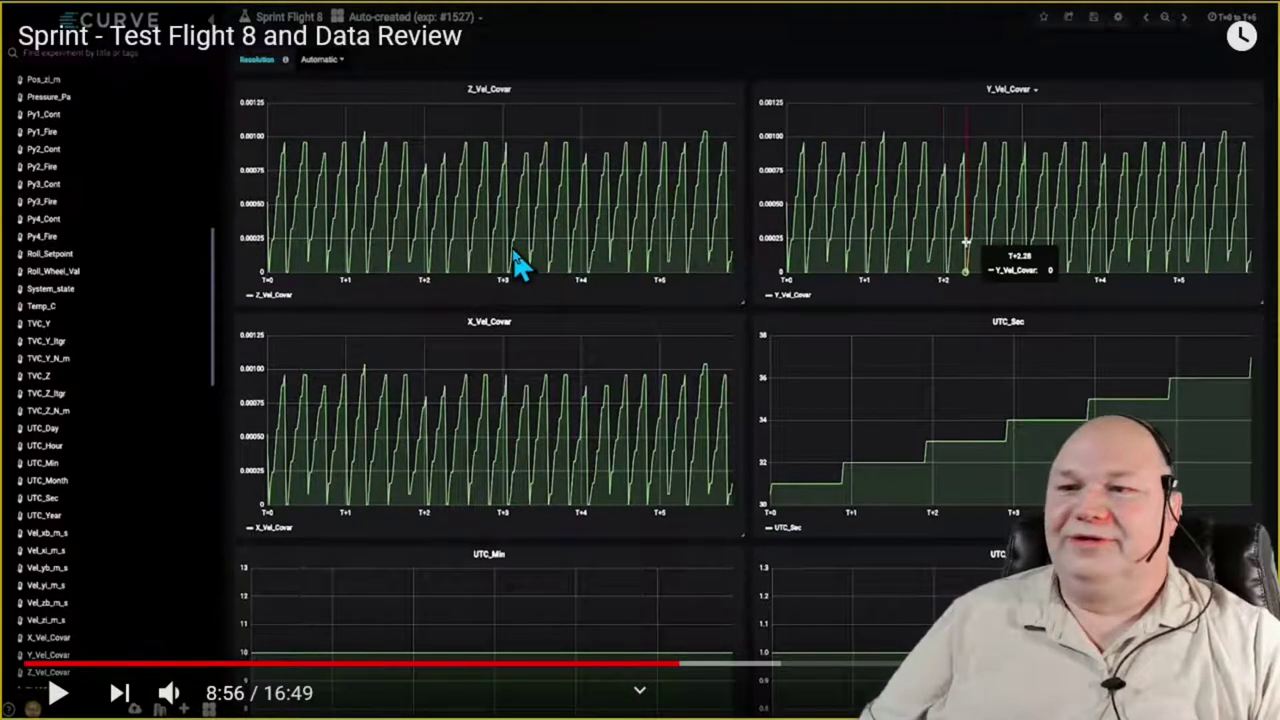
Step: Open the BPS.space channel page and browse past Landings and Static Tests to the Live Streams row
{"action": "left_click", "coordinate": [586, 238]}
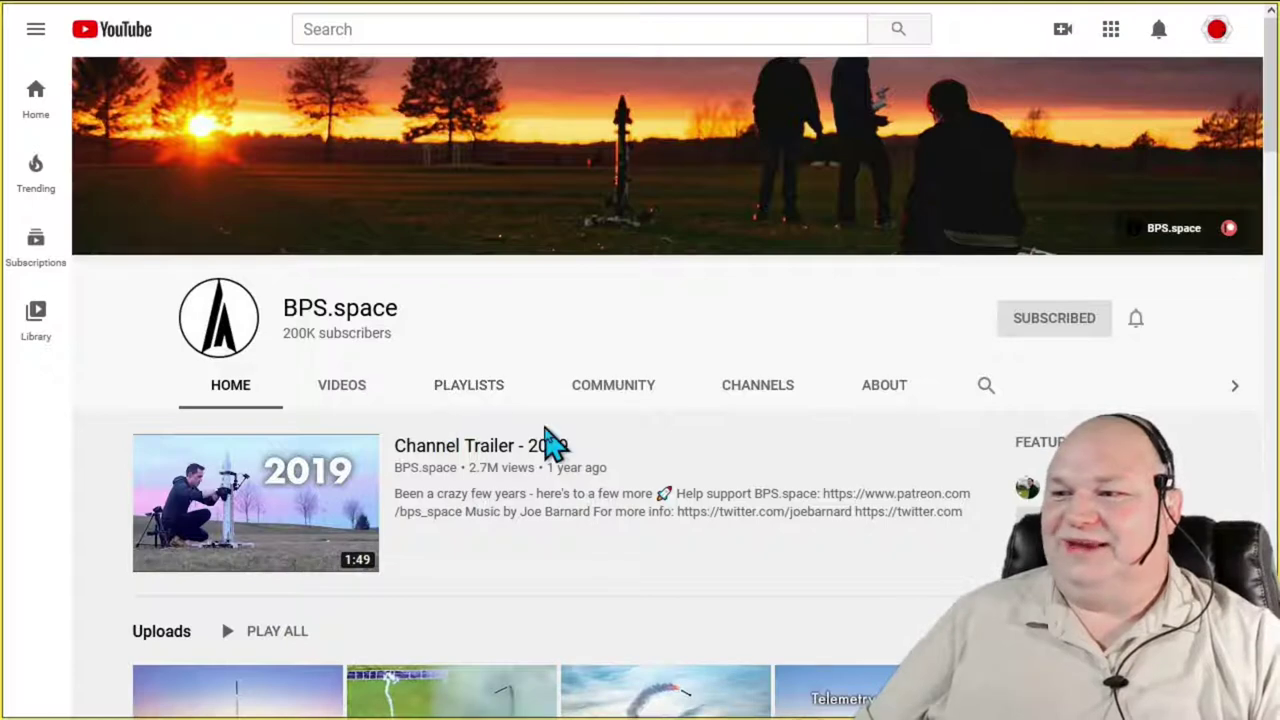
{"action": "scroll", "coordinate": [553, 445], "scroll_direction": "down", "scroll_amount": 2}
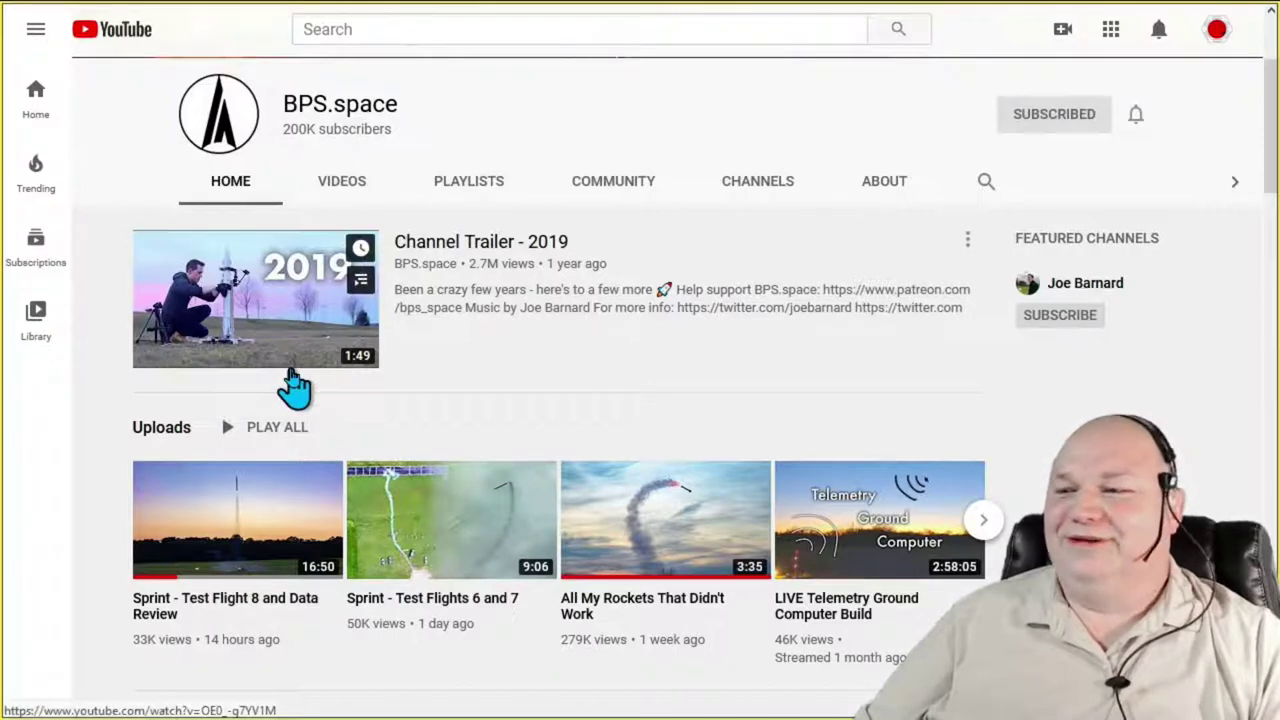
{"action": "scroll", "coordinate": [293, 385], "scroll_direction": "down", "scroll_amount": 2}
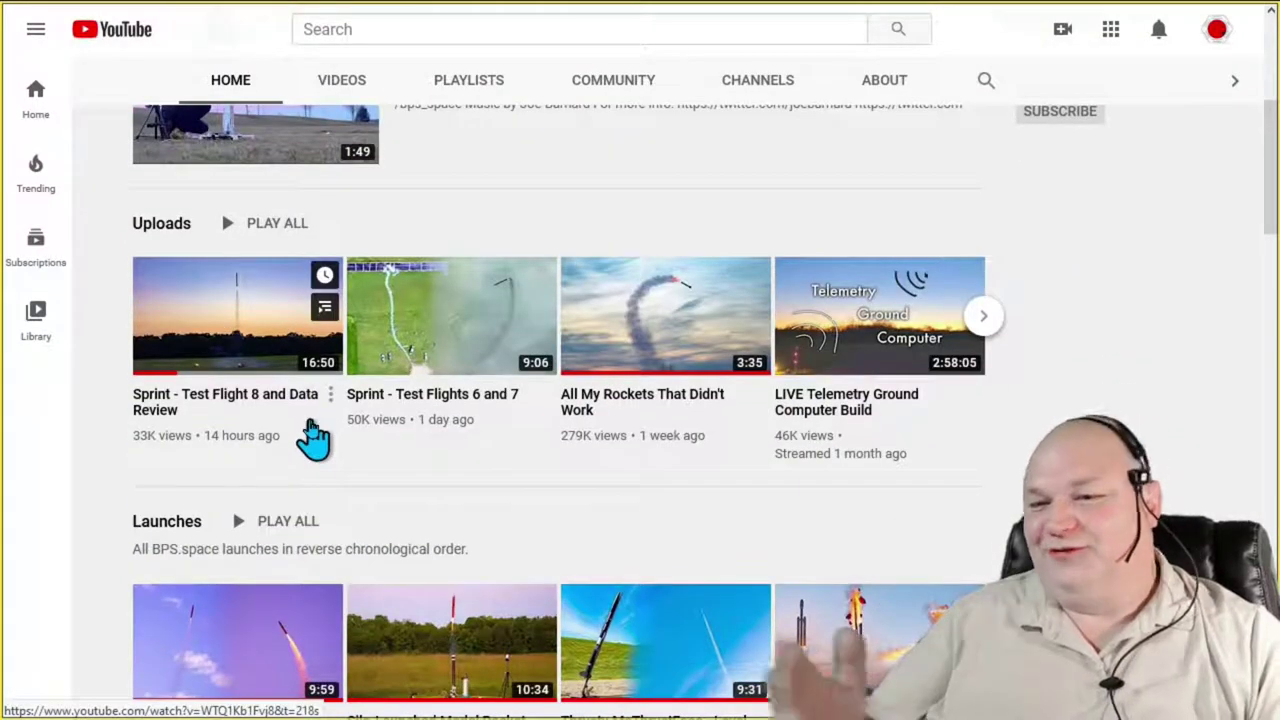
{"action": "scroll", "coordinate": [310, 428], "scroll_direction": "down", "scroll_amount": 2}
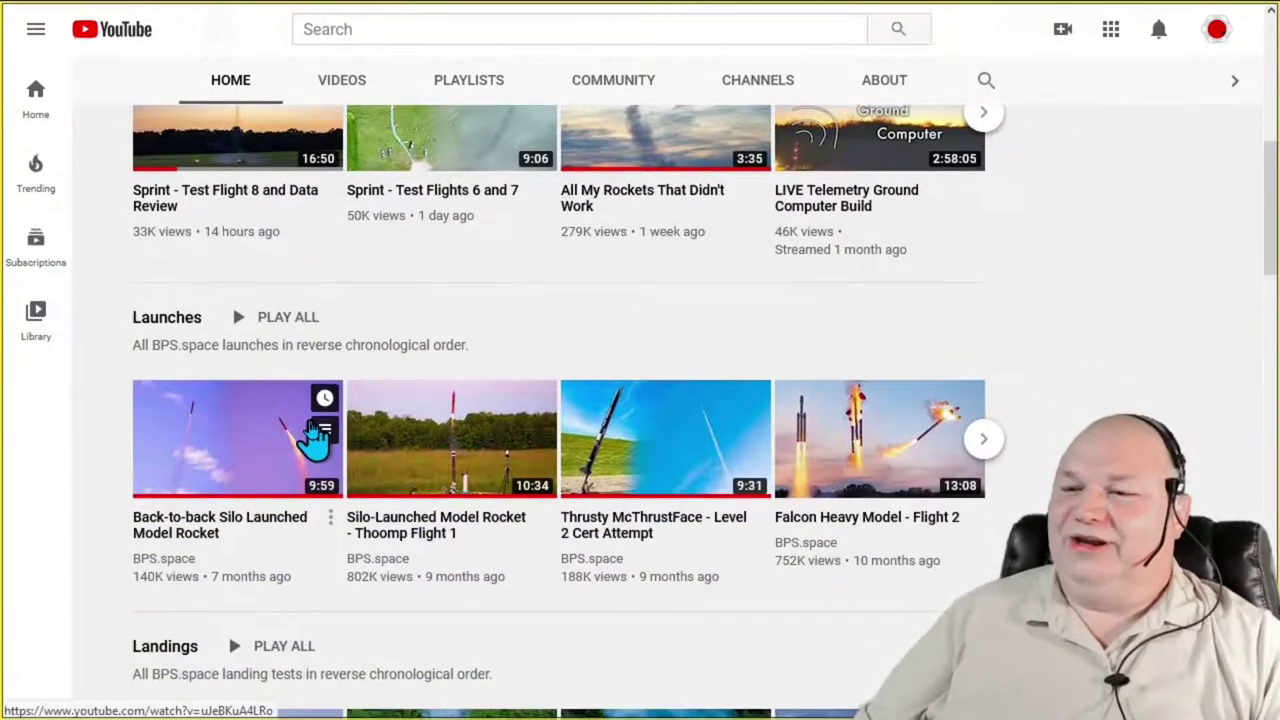
{"action": "scroll", "coordinate": [315, 435], "scroll_direction": "down", "scroll_amount": 4}
{"action": "scroll", "coordinate": [318, 437], "scroll_direction": "down", "scroll_amount": 4}
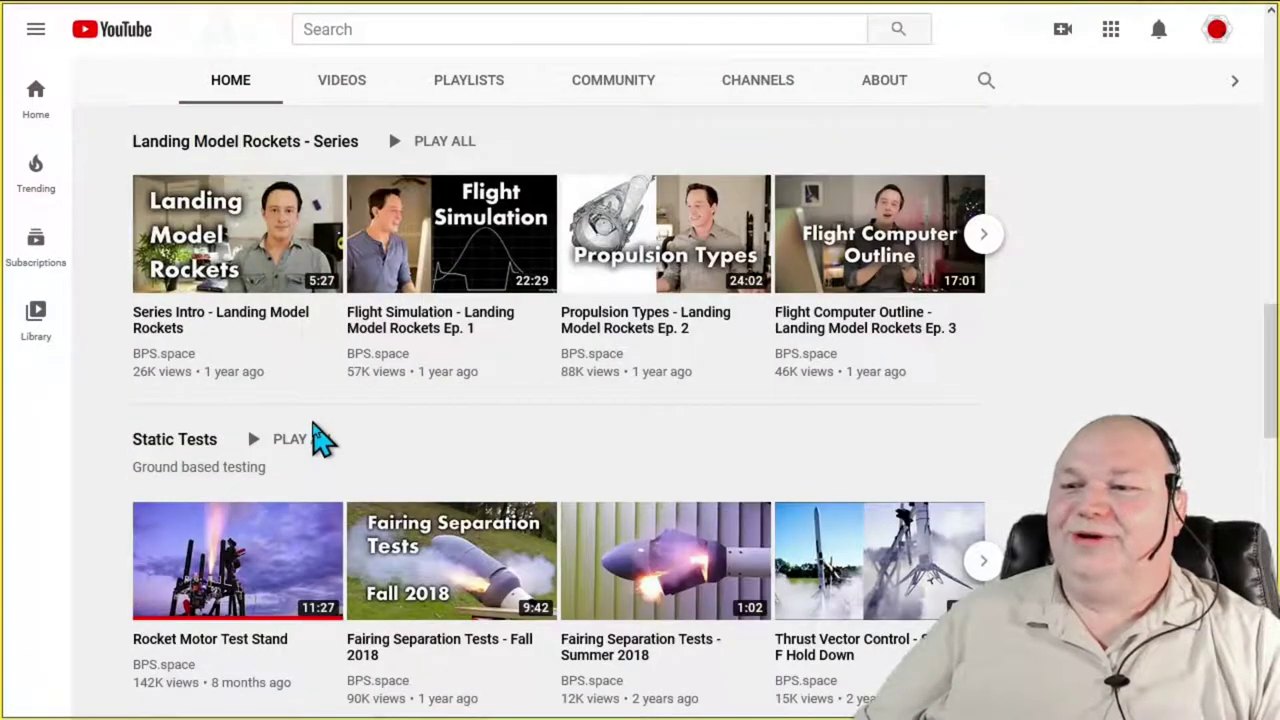
{"action": "scroll", "coordinate": [318, 438], "scroll_direction": "down", "scroll_amount": 2}
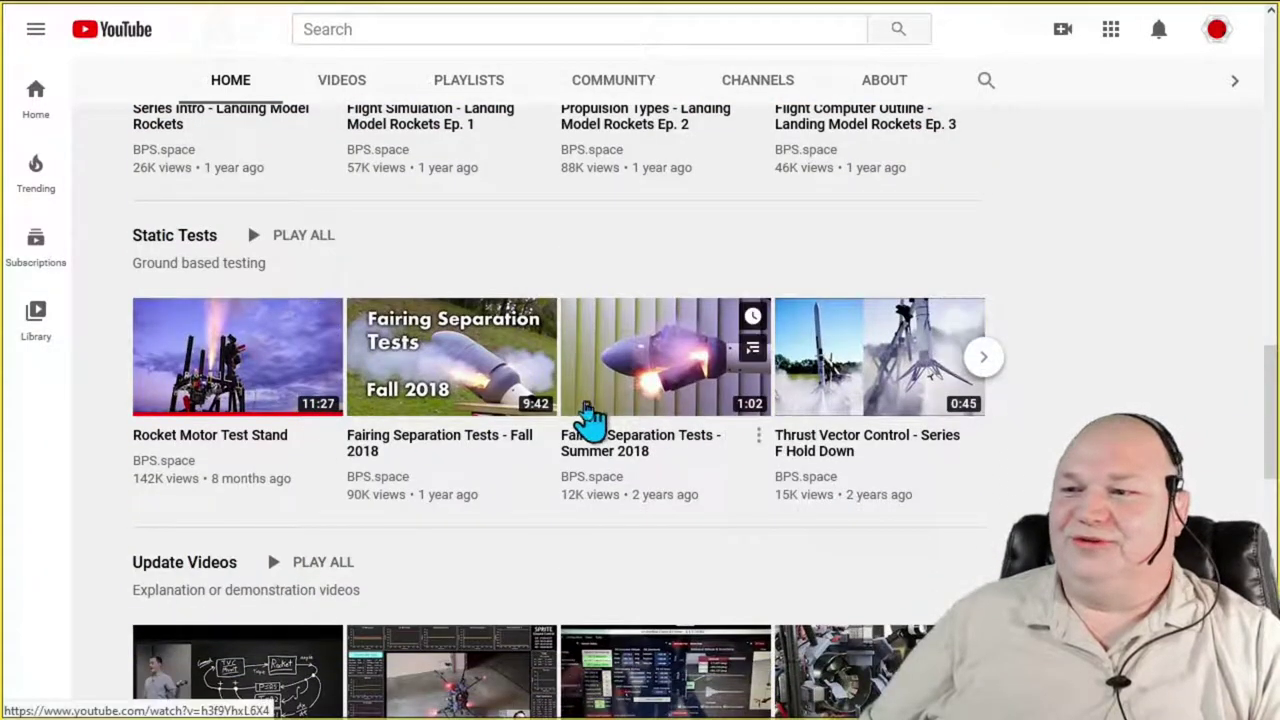
{"action": "scroll", "coordinate": [514, 416], "scroll_direction": "down", "scroll_amount": 2}
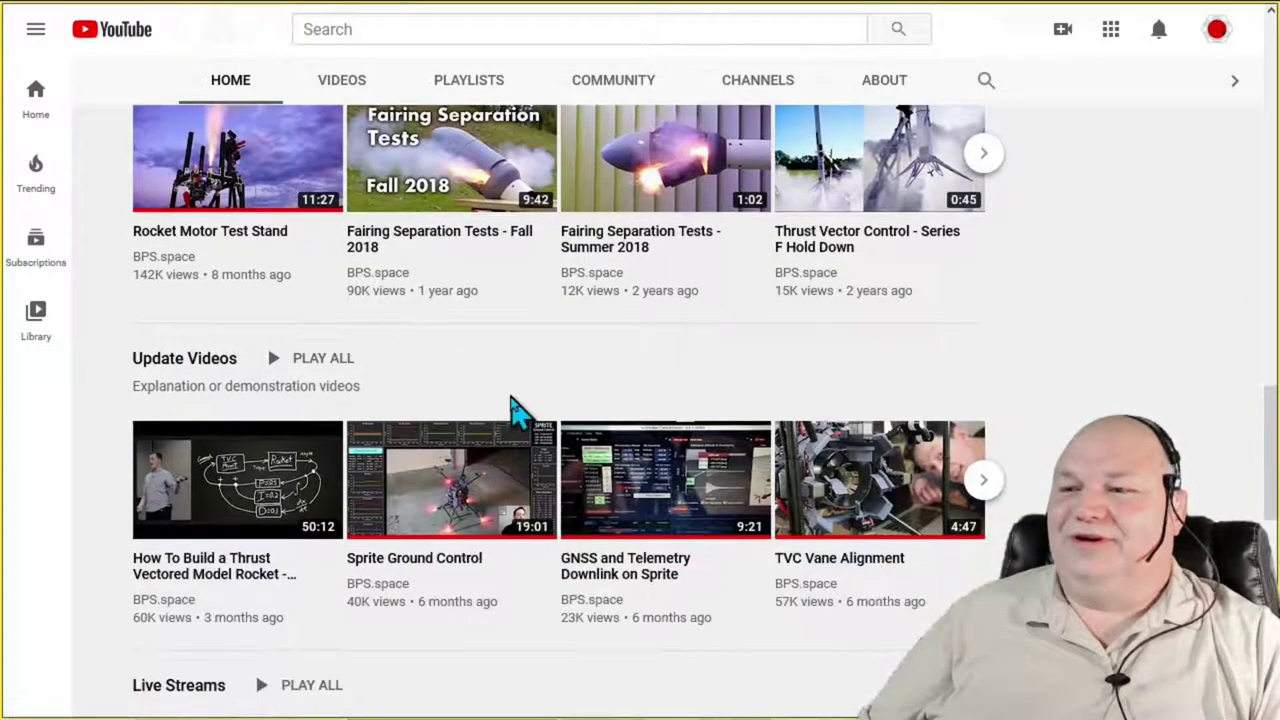
{"action": "scroll", "coordinate": [510, 413], "scroll_direction": "down", "scroll_amount": 5}
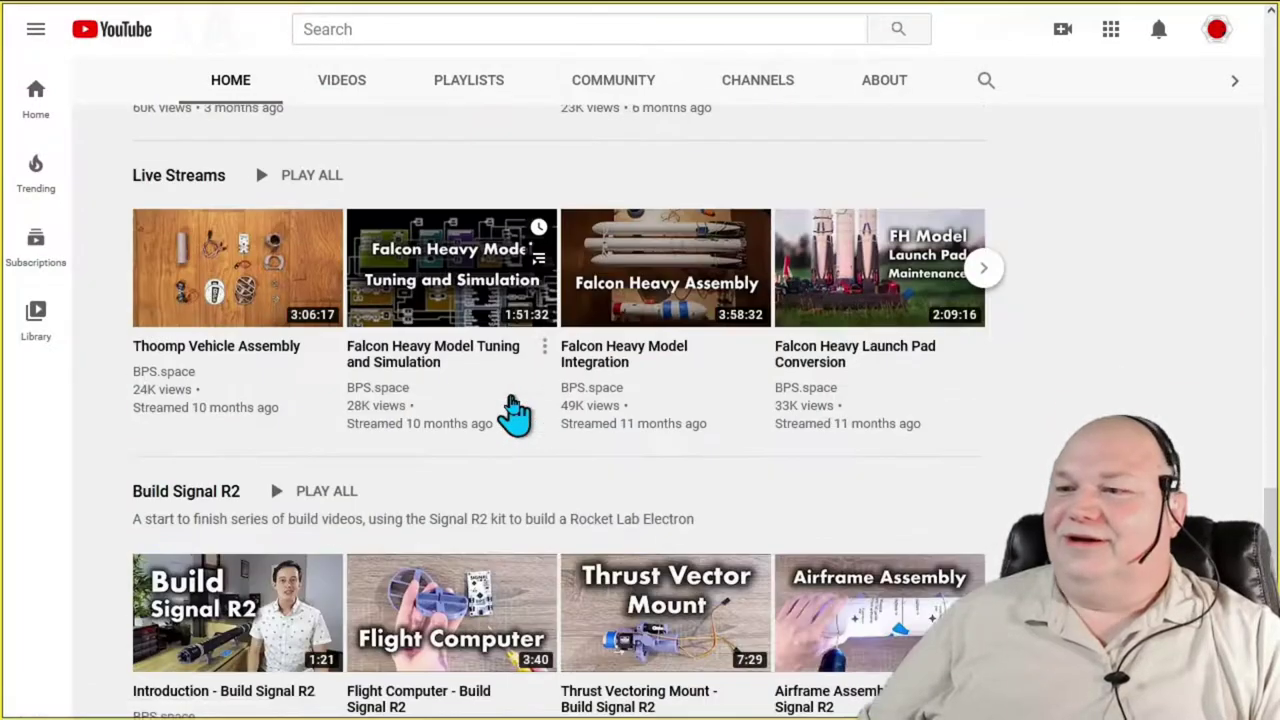
{"action": "scroll", "coordinate": [514, 416], "scroll_direction": "down", "scroll_amount": 4}
{"action": "scroll", "coordinate": [516, 414], "scroll_direction": "up", "scroll_amount": 10}
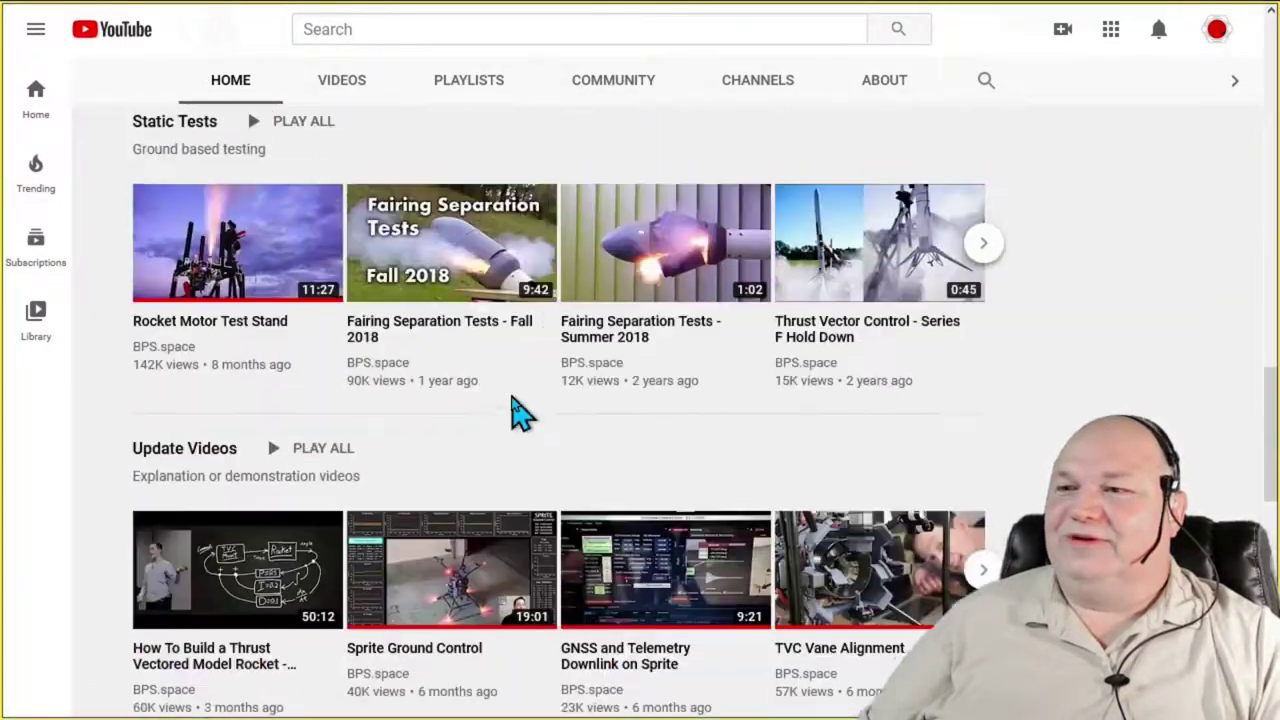
{"action": "scroll", "coordinate": [515, 413], "scroll_direction": "up", "scroll_amount": 8}
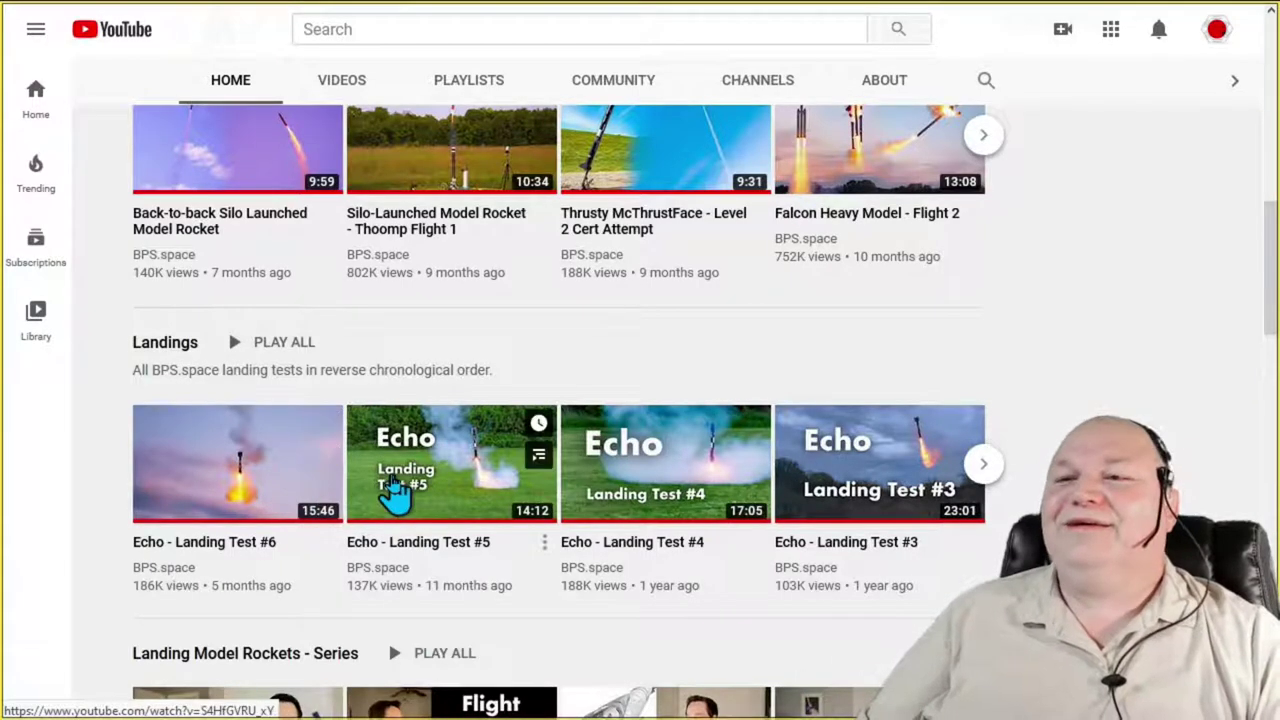
{"action": "scroll", "coordinate": [397, 490], "scroll_direction": "down", "scroll_amount": 4}
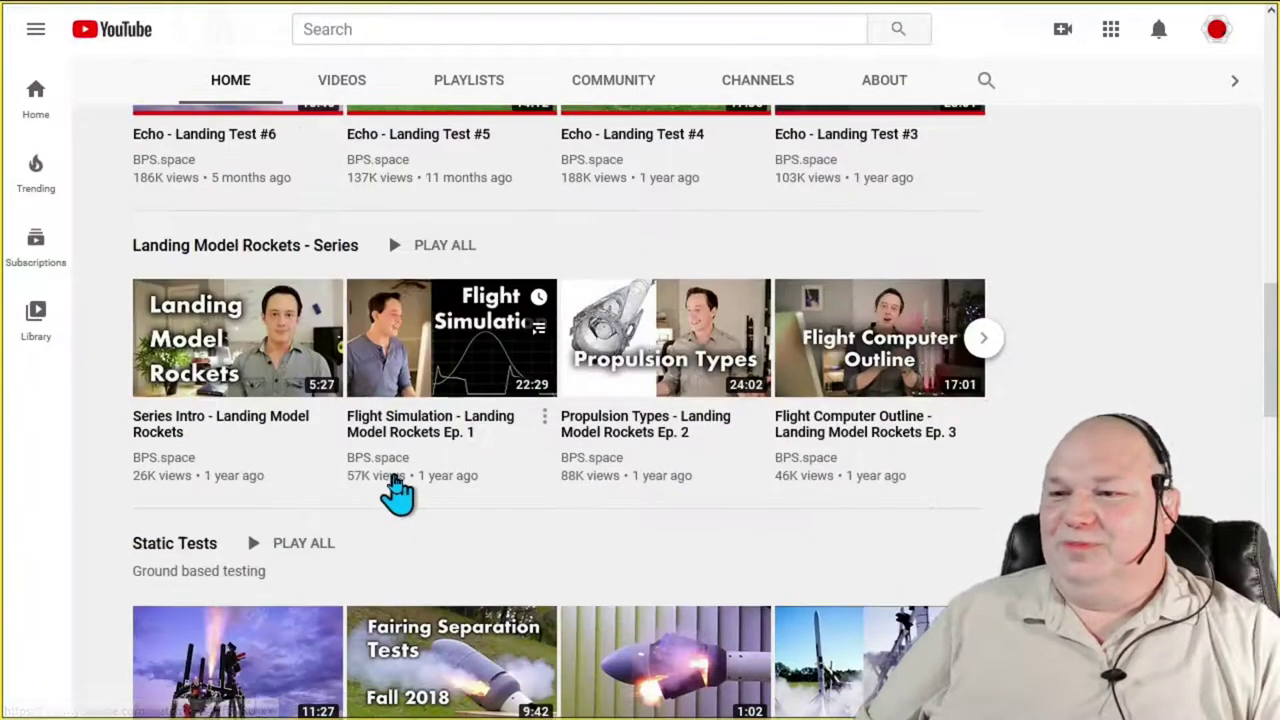
{"action": "scroll", "coordinate": [468, 485], "scroll_direction": "down", "scroll_amount": 8}
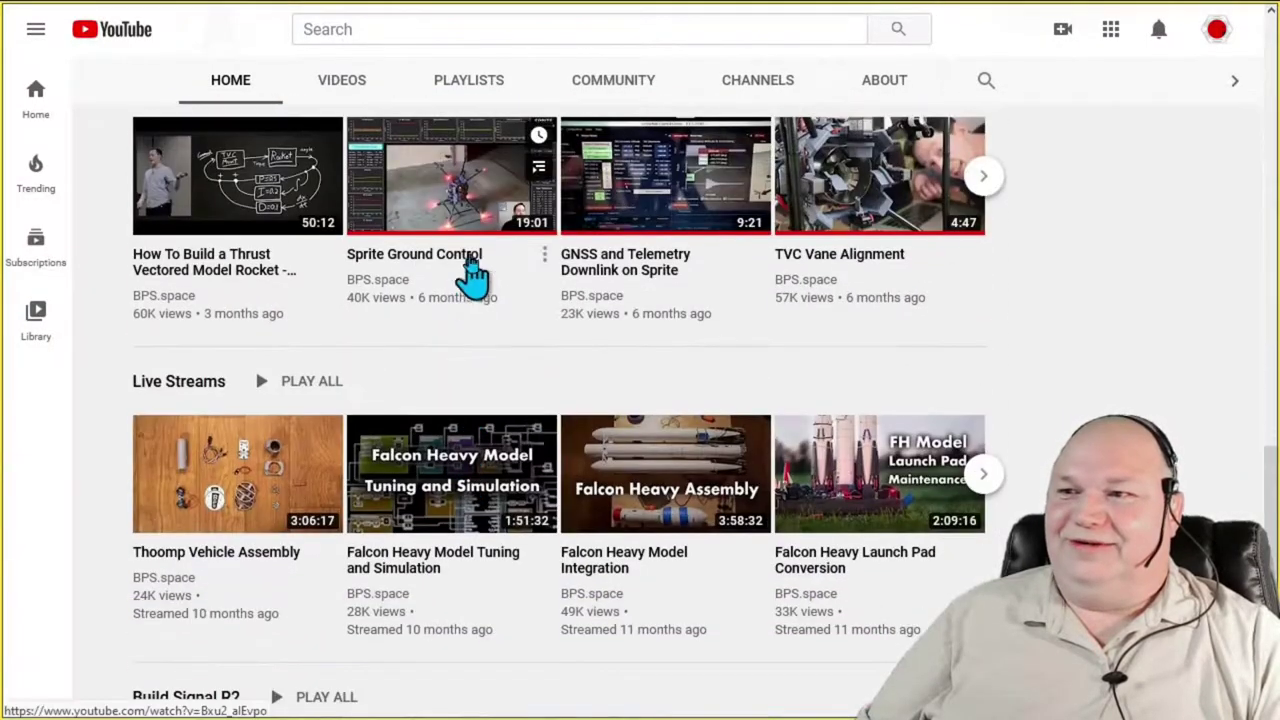
Step: Start the Sprite Ground Control video and pause its playback
{"action": "left_click", "coordinate": [470, 200]}
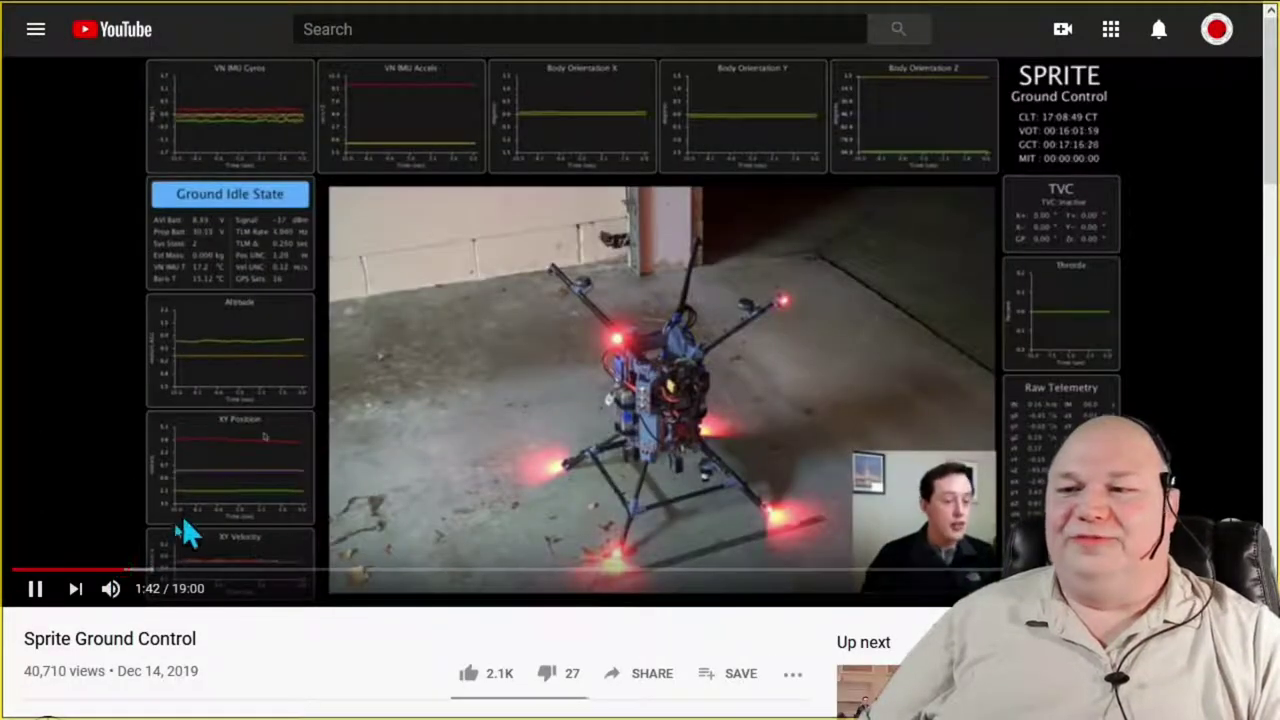
{"action": "left_click", "coordinate": [36, 594]}
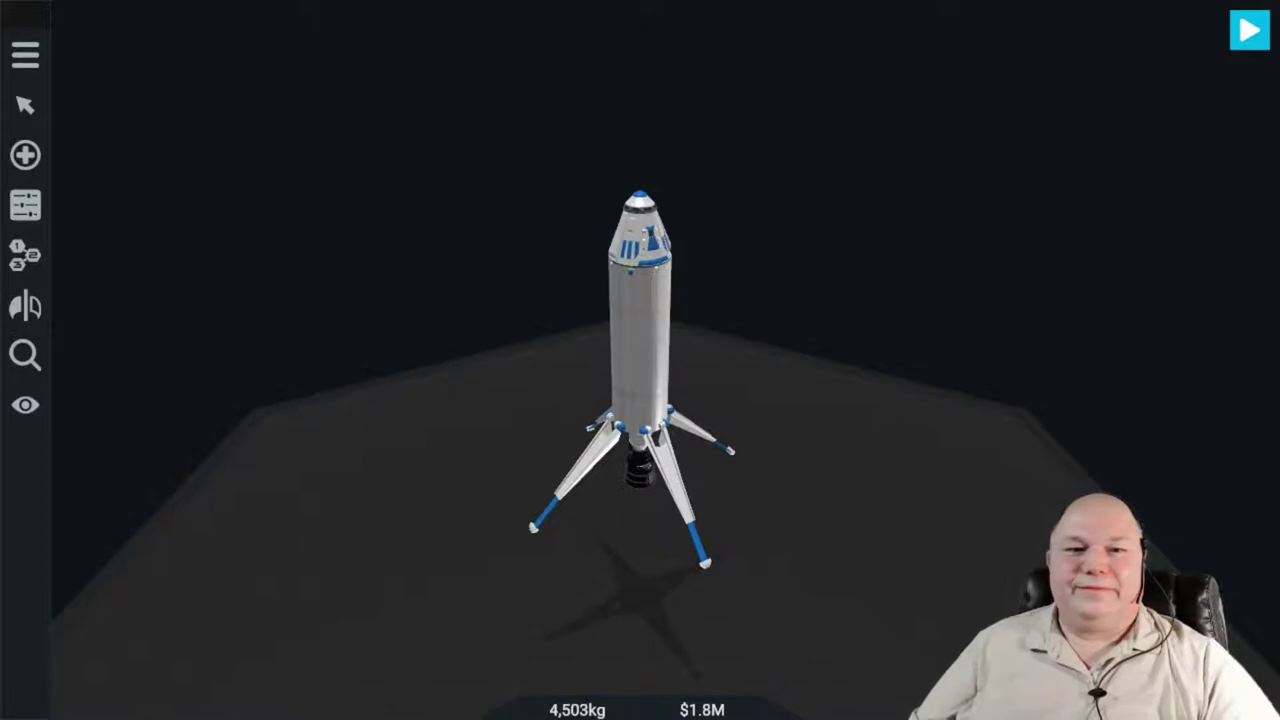
Step: Select the OrangeBlackBoxPlus part and open its flight program for editing
{"action": "left_click", "coordinate": [25, 355]}
{"action": "left_click", "coordinate": [75, 369]}
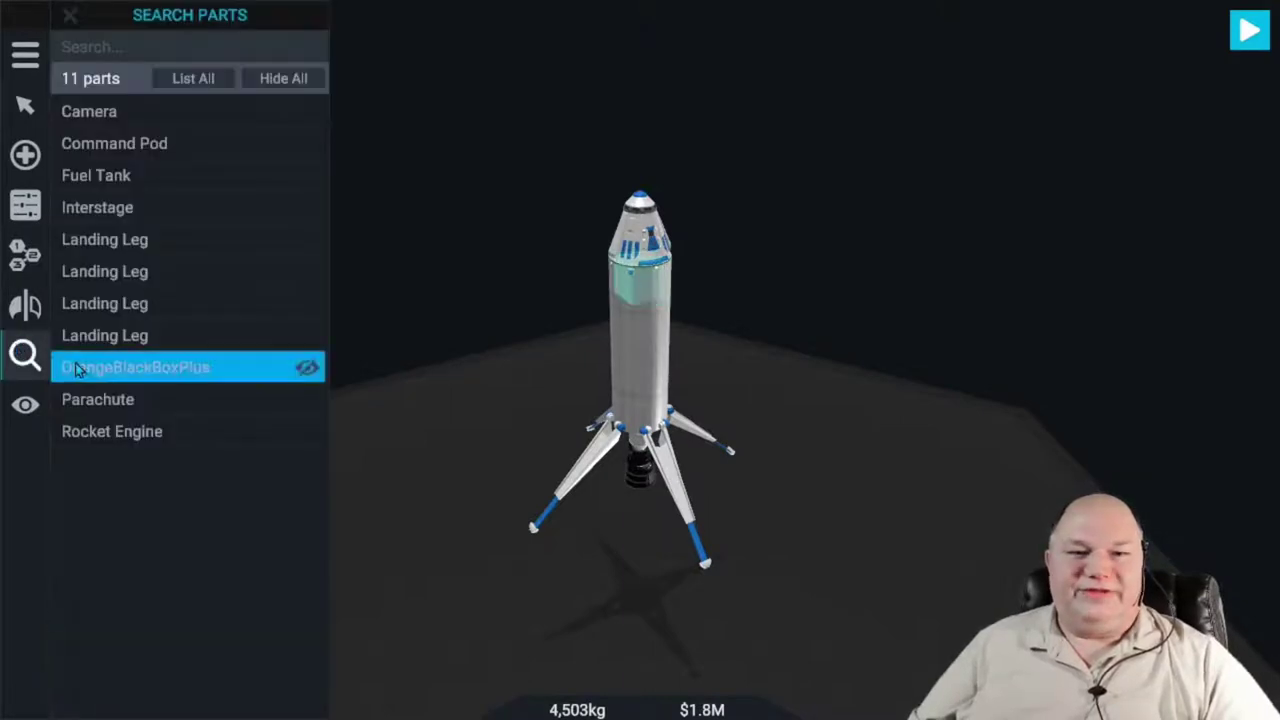
{"action": "left_click", "coordinate": [25, 205]}
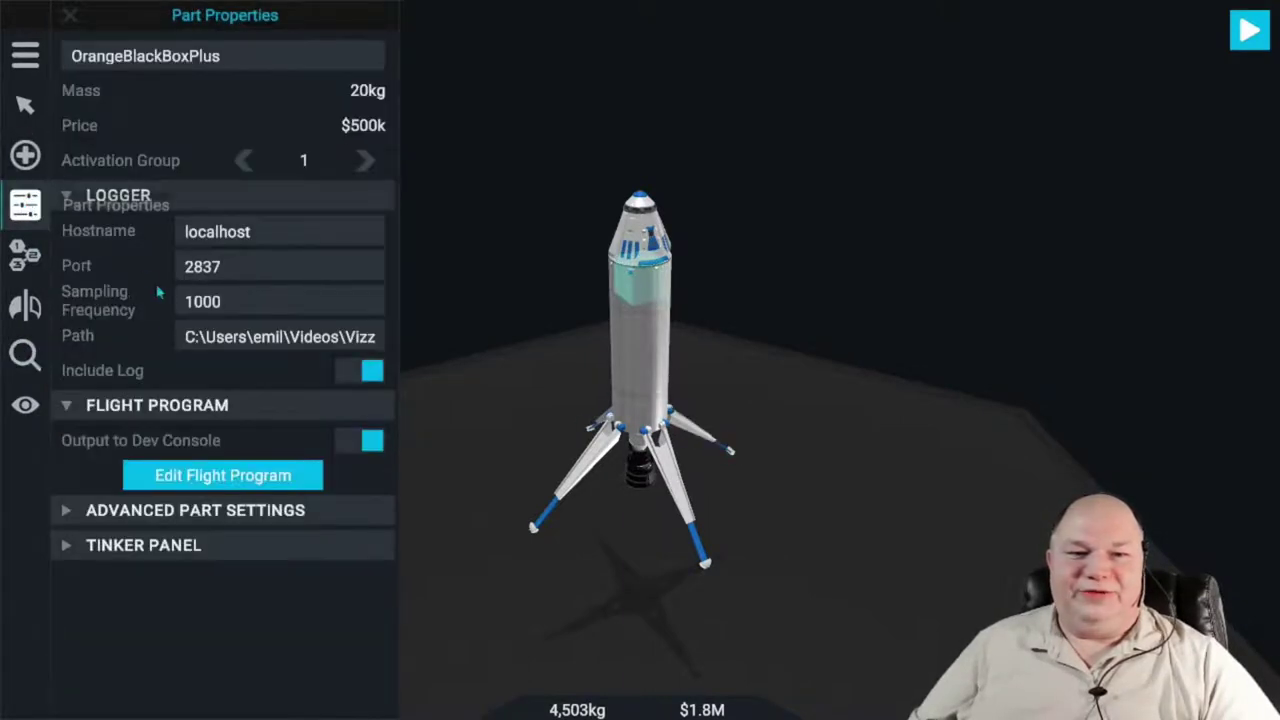
{"action": "left_click", "coordinate": [166, 476]}
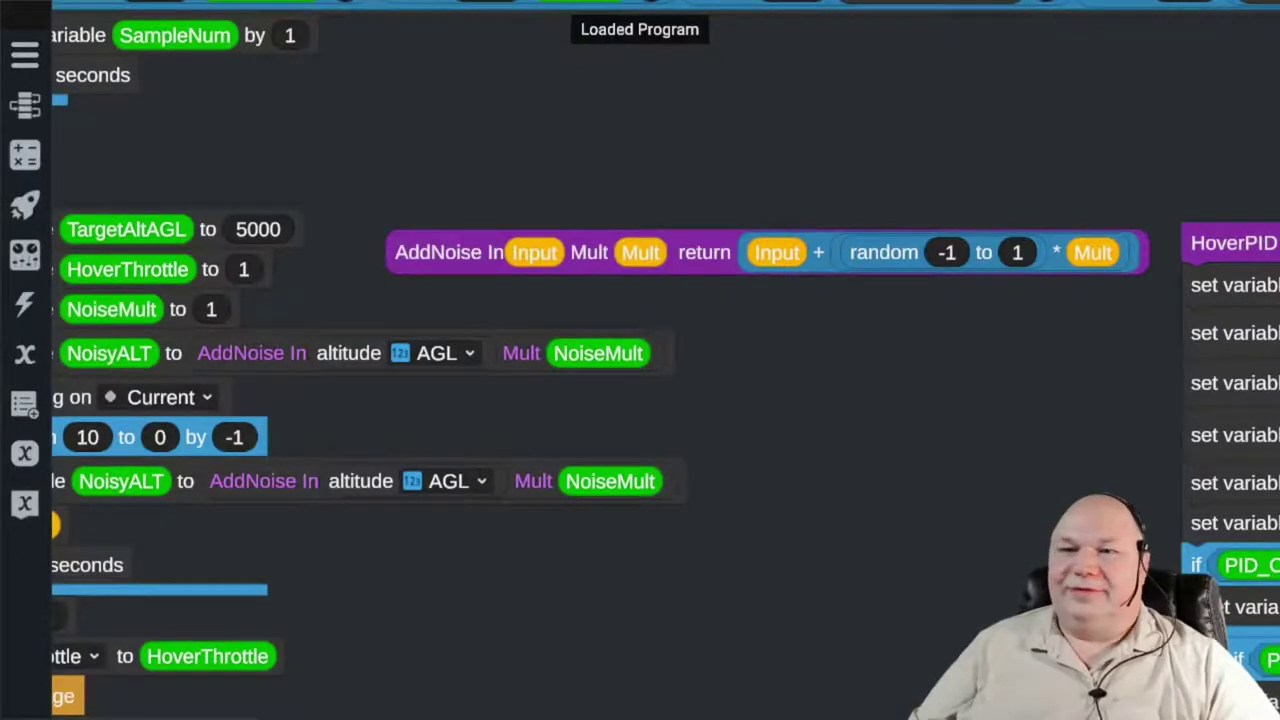
Step: Set NoiseMult to 0 in the on-start blocks and to 2 in the Hover loop
{"action": "left_click_drag", "start_coordinate": [343, 288], "coordinate": [628, 288]}
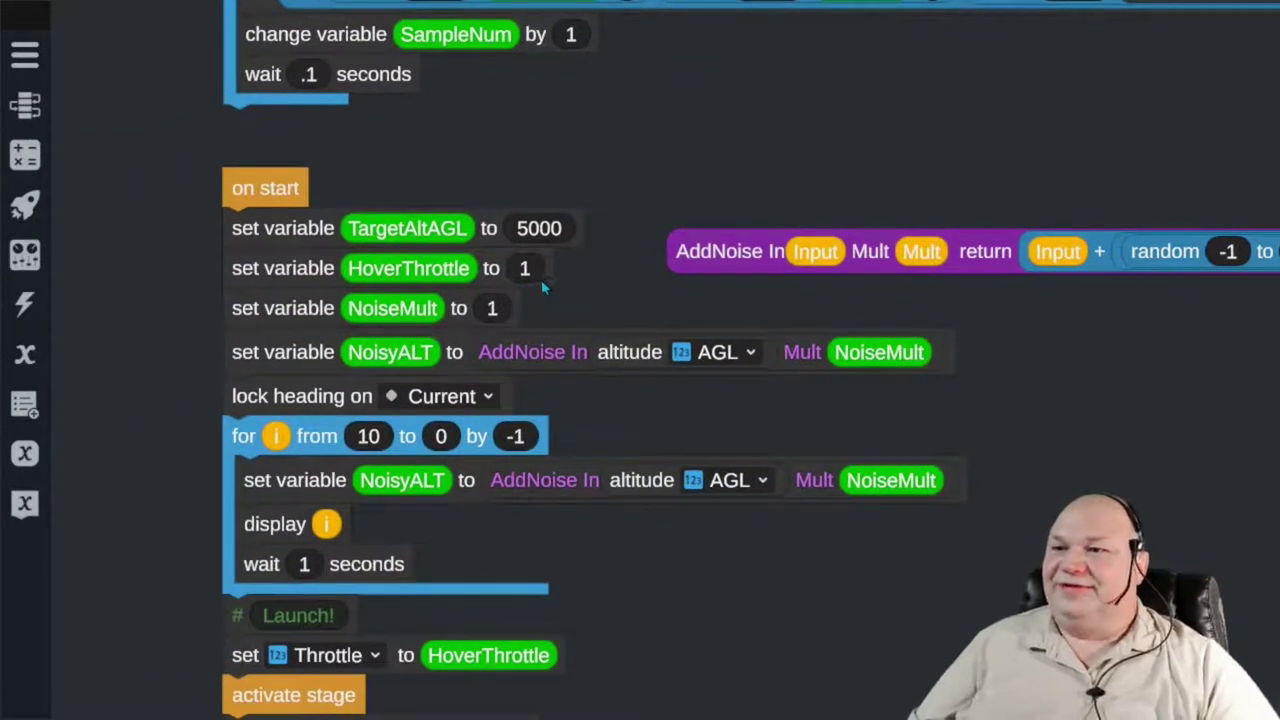
{"action": "left_click", "coordinate": [492, 310]}
{"action": "type", "text": "0"}
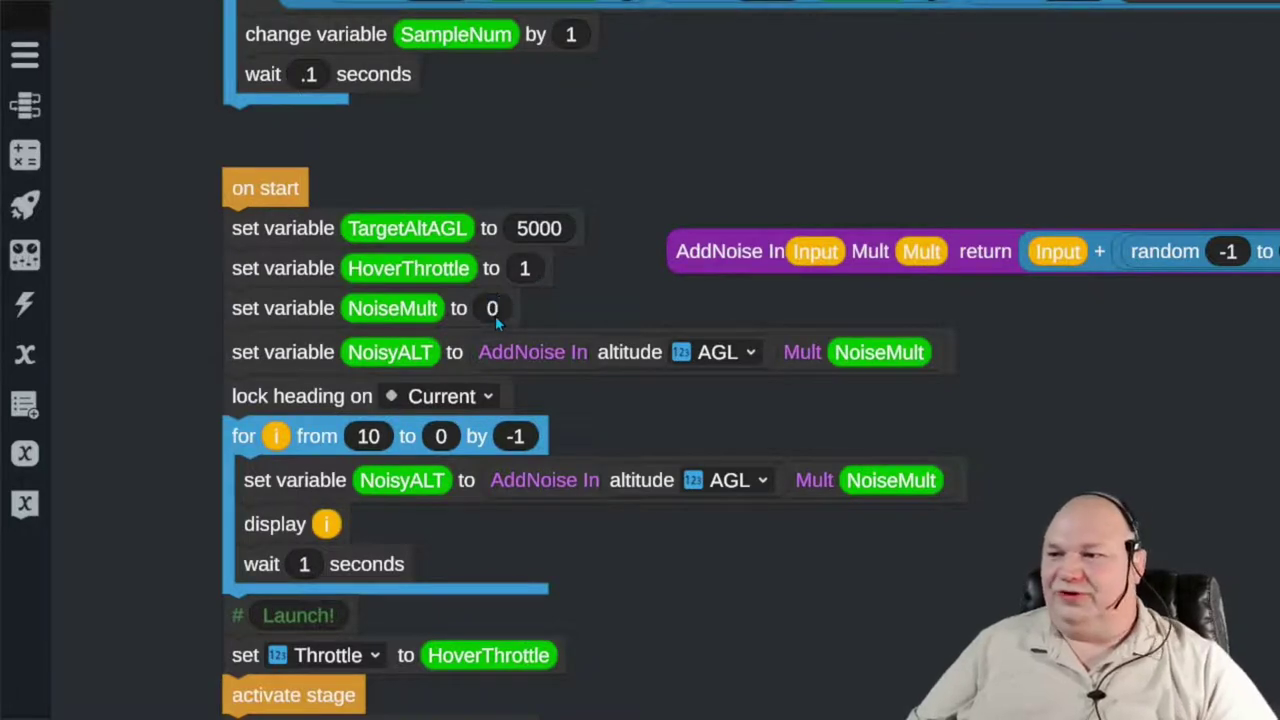
{"action": "left_click_drag", "start_coordinate": [617, 427], "coordinate": [514, 194]}
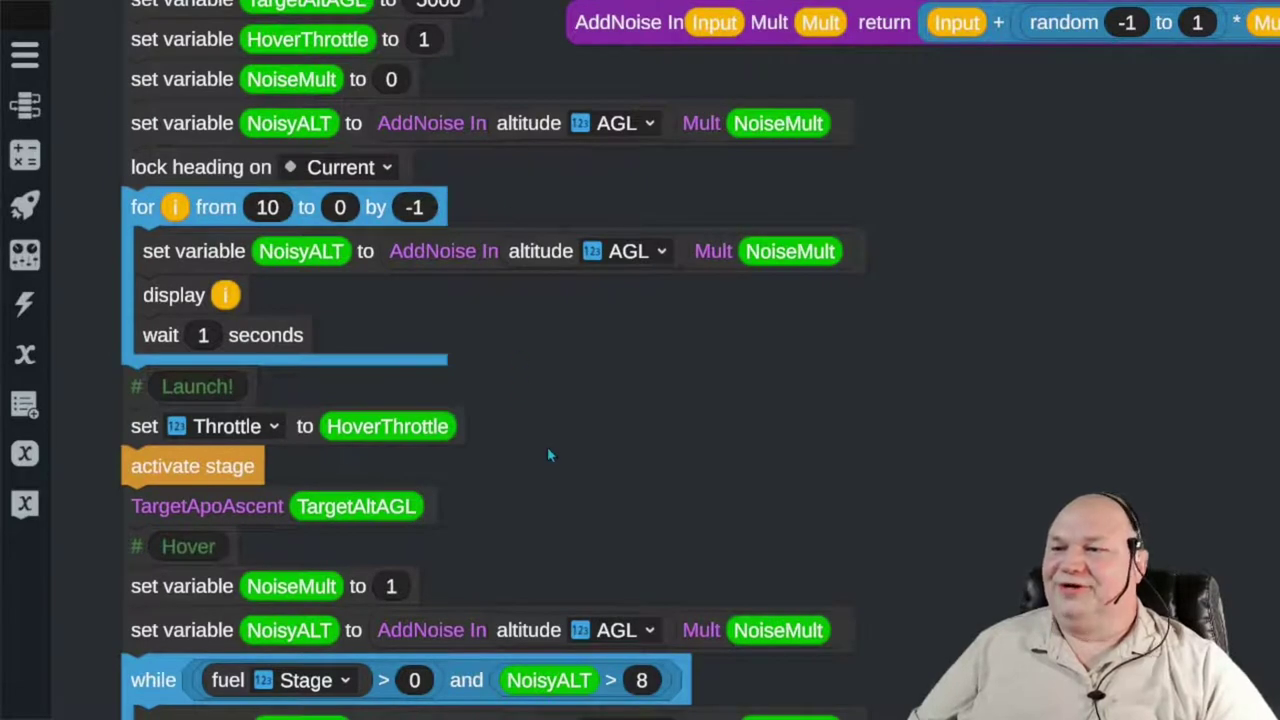
{"action": "left_click_drag", "start_coordinate": [574, 475], "coordinate": [575, 322]}
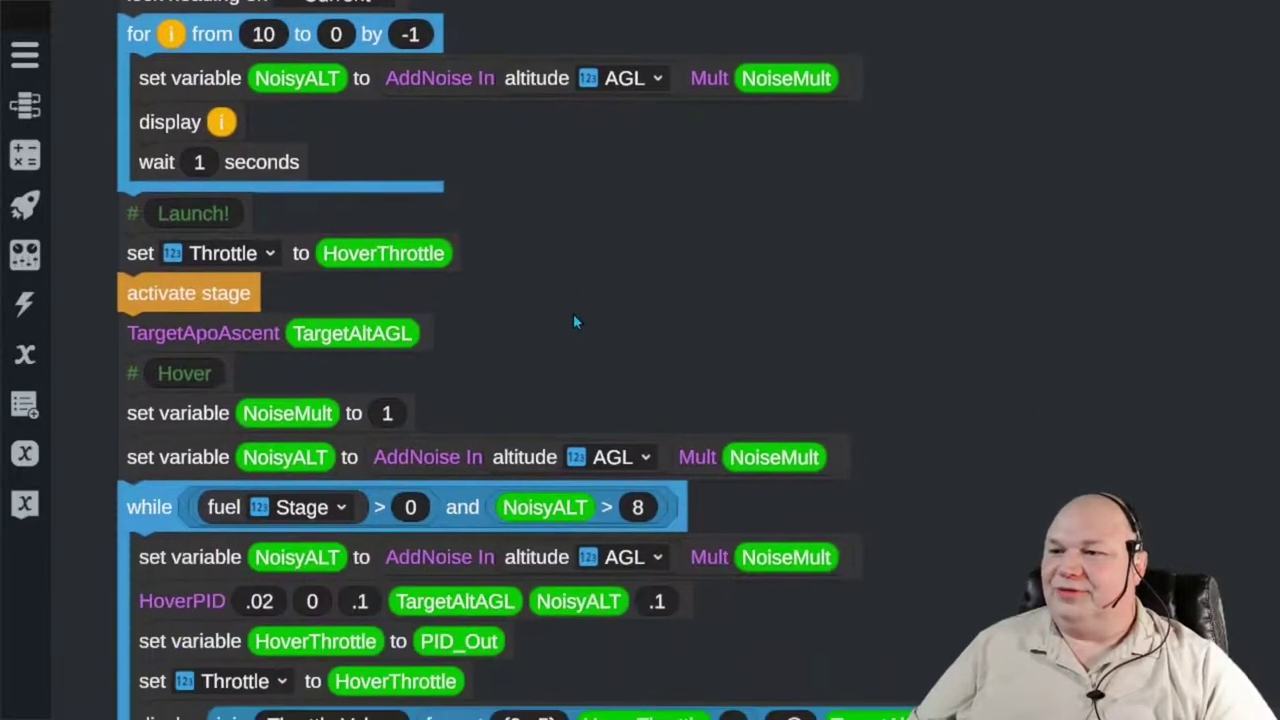
{"action": "left_click", "coordinate": [387, 413]}
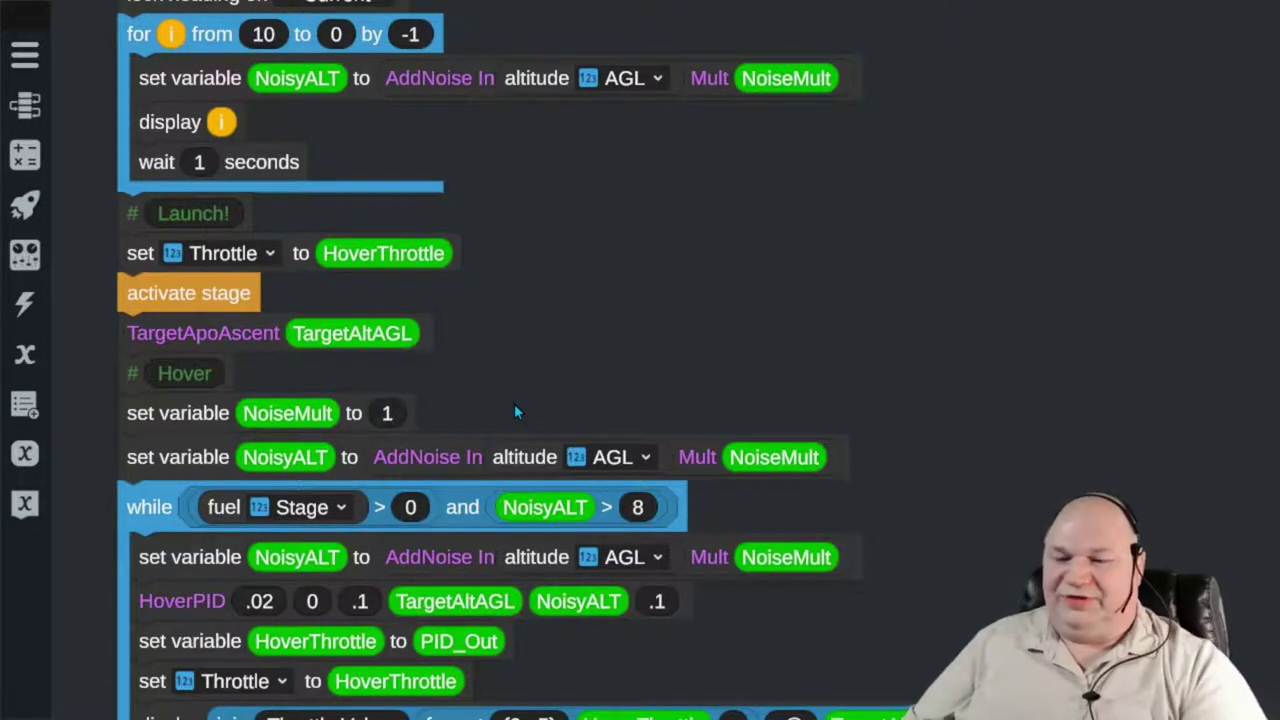
{"action": "key", "text": "BackSpace"}
{"action": "type", "text": "2"}
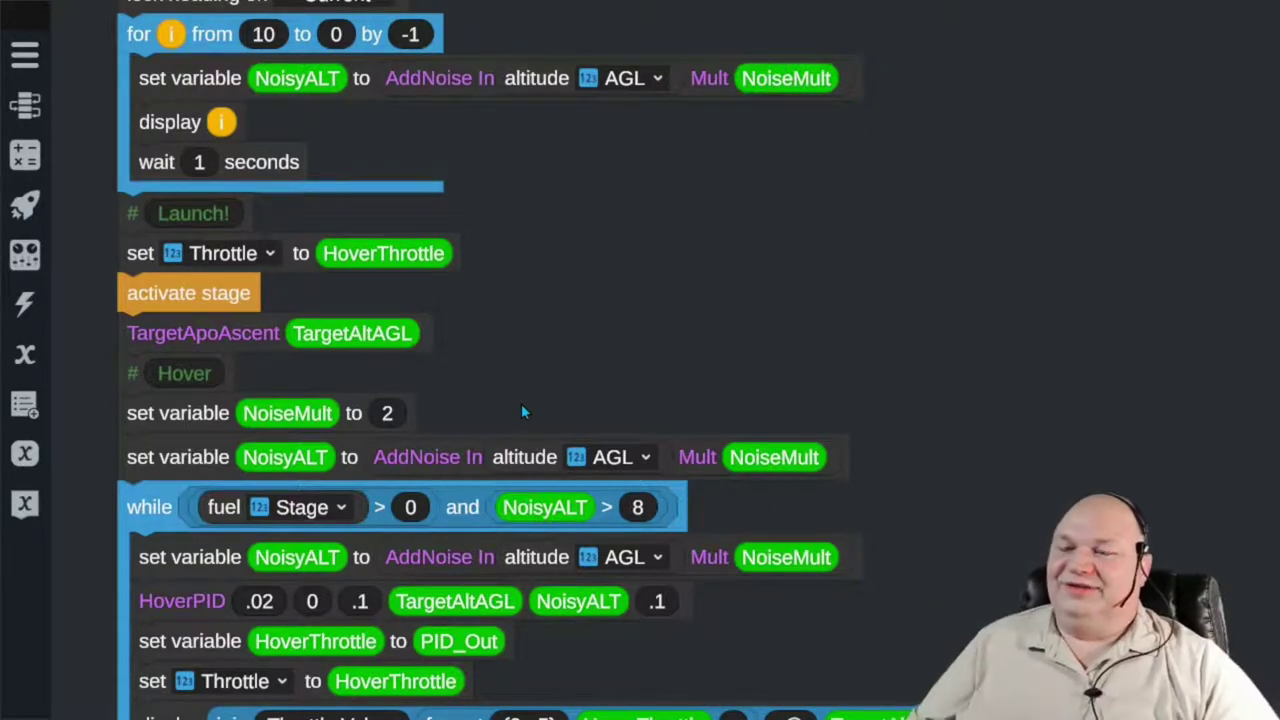
Step: Make the Return to surface NoiseMult block use PID_Out * .6 instead of * 2
{"action": "left_click_drag", "start_coordinate": [587, 400], "coordinate": [574, 126]}
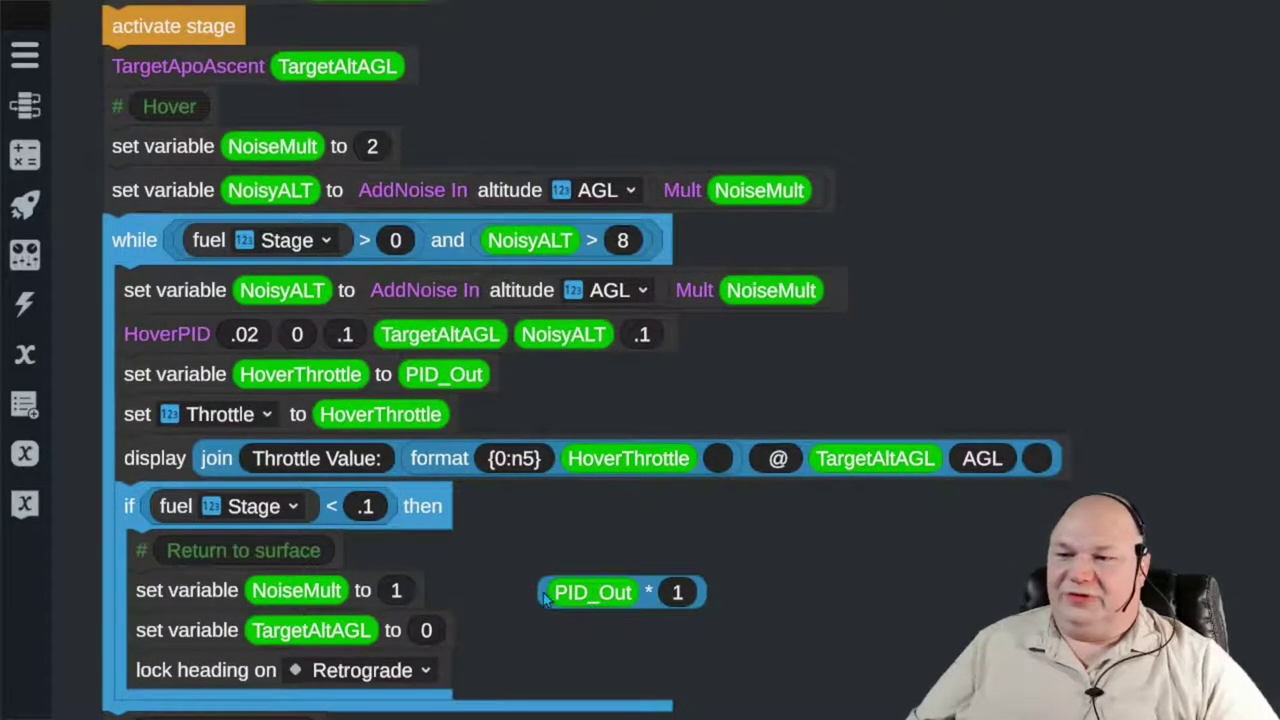
{"action": "left_click_drag", "start_coordinate": [590, 608], "coordinate": [404, 594]}
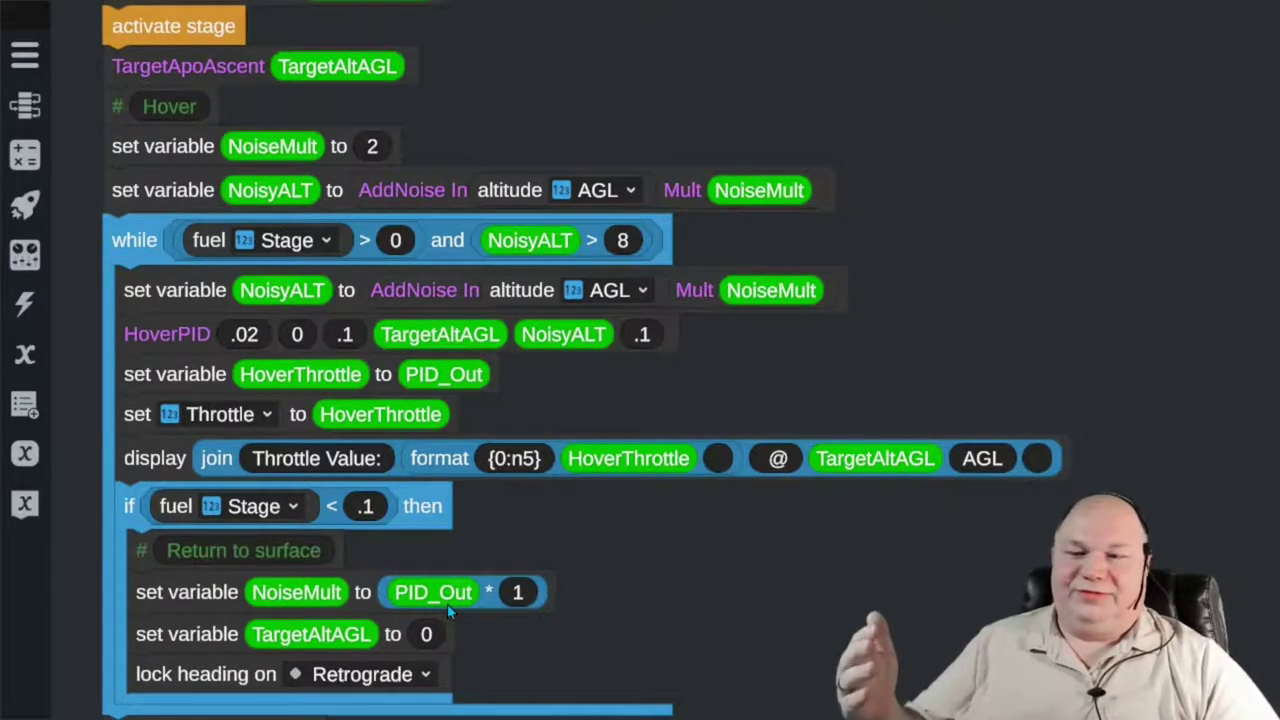
{"action": "left_click", "coordinate": [517, 600]}
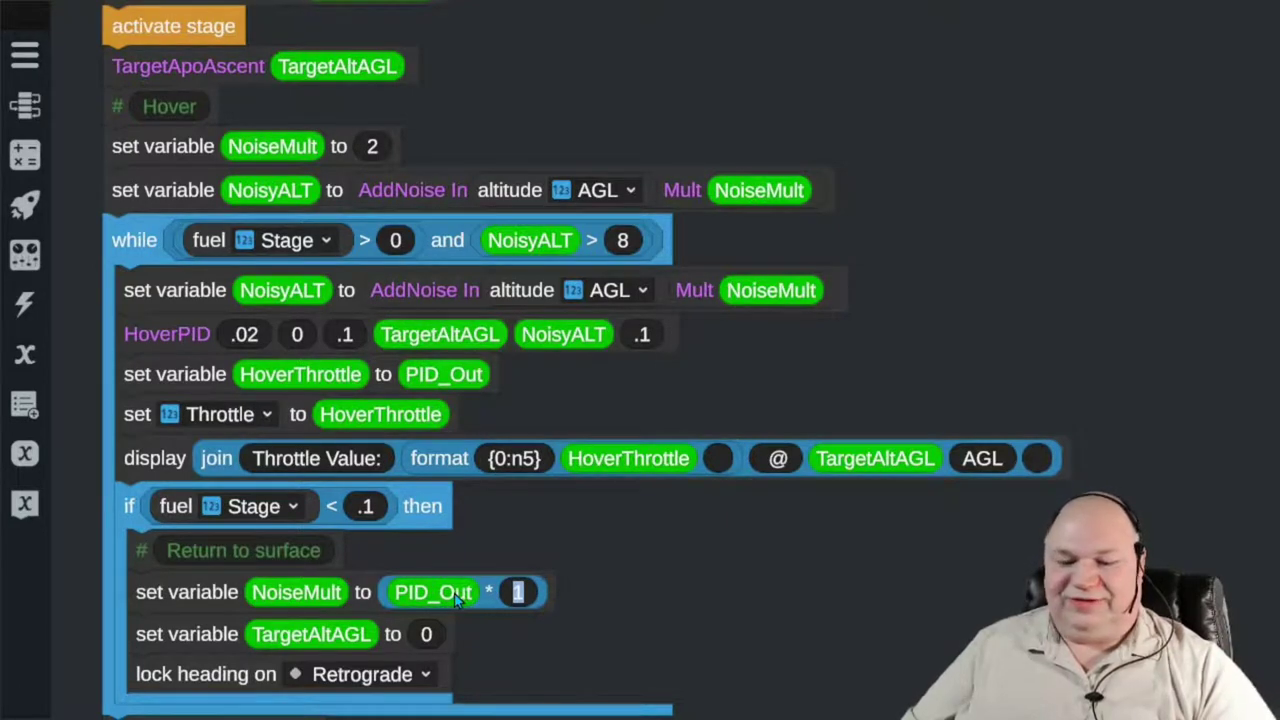
{"action": "type", "text": "2"}
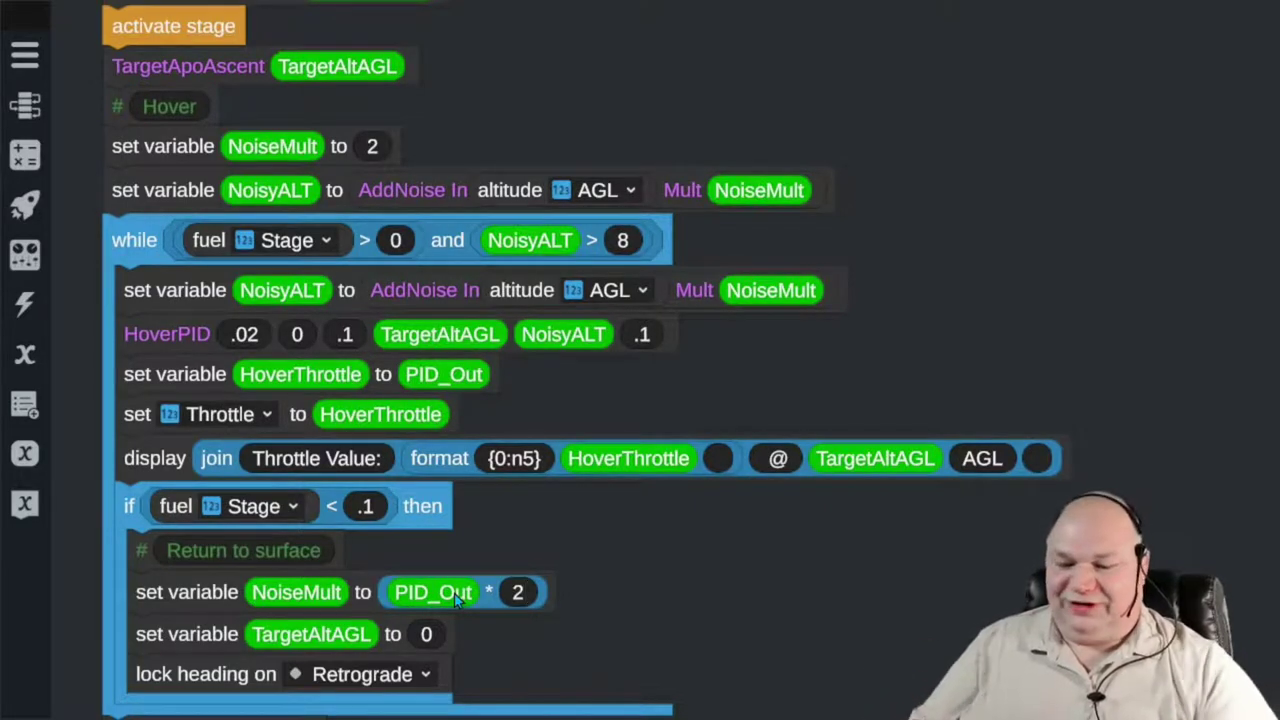
{"action": "key", "text": "BackSpace"}
{"action": "type", "text": ".6"}
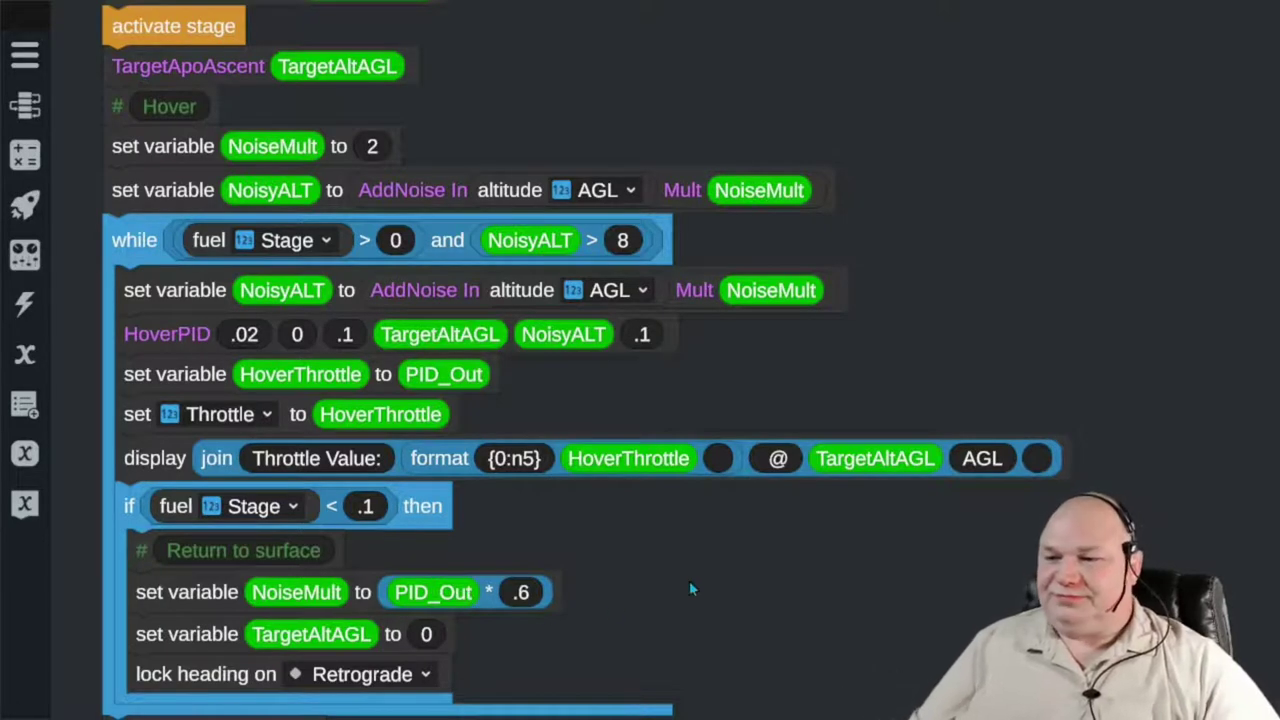
{"action": "left_click_drag", "start_coordinate": [690, 588], "coordinate": [689, 630]}
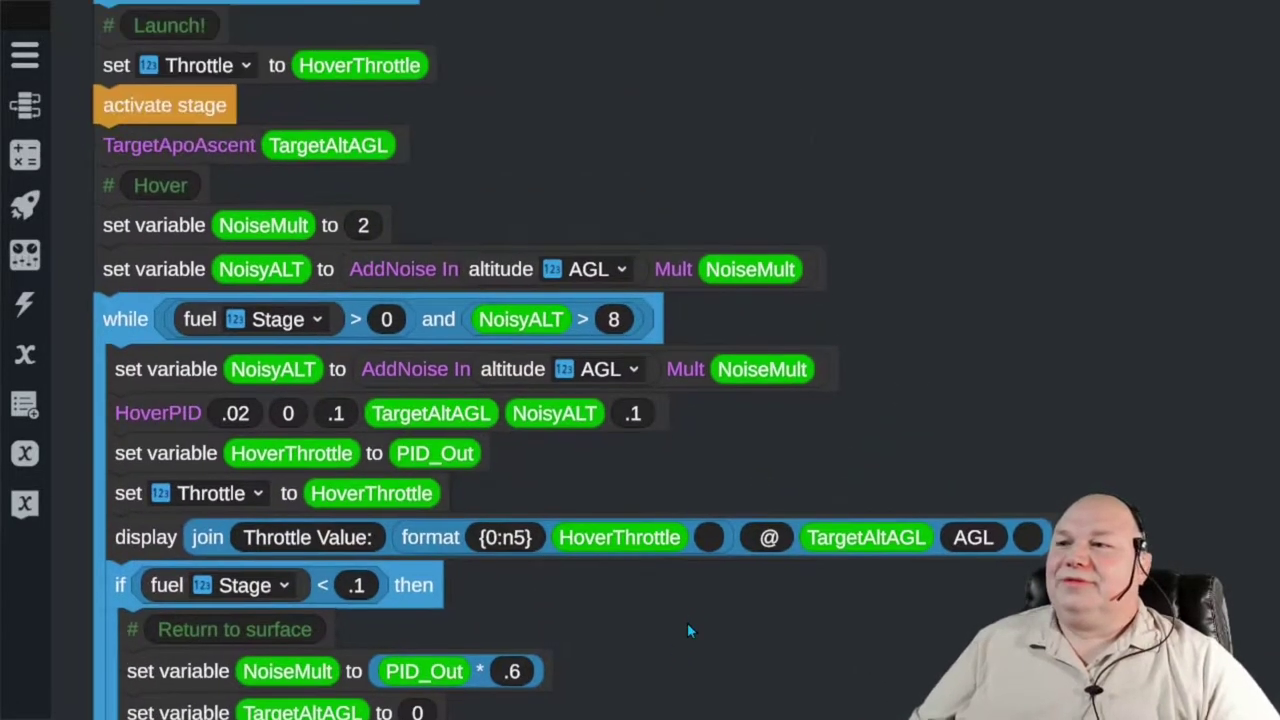
Step: Save the edited flight program to the craft and close Part Properties
{"action": "left_click", "coordinate": [26, 58]}
{"action": "left_click", "coordinate": [139, 64]}
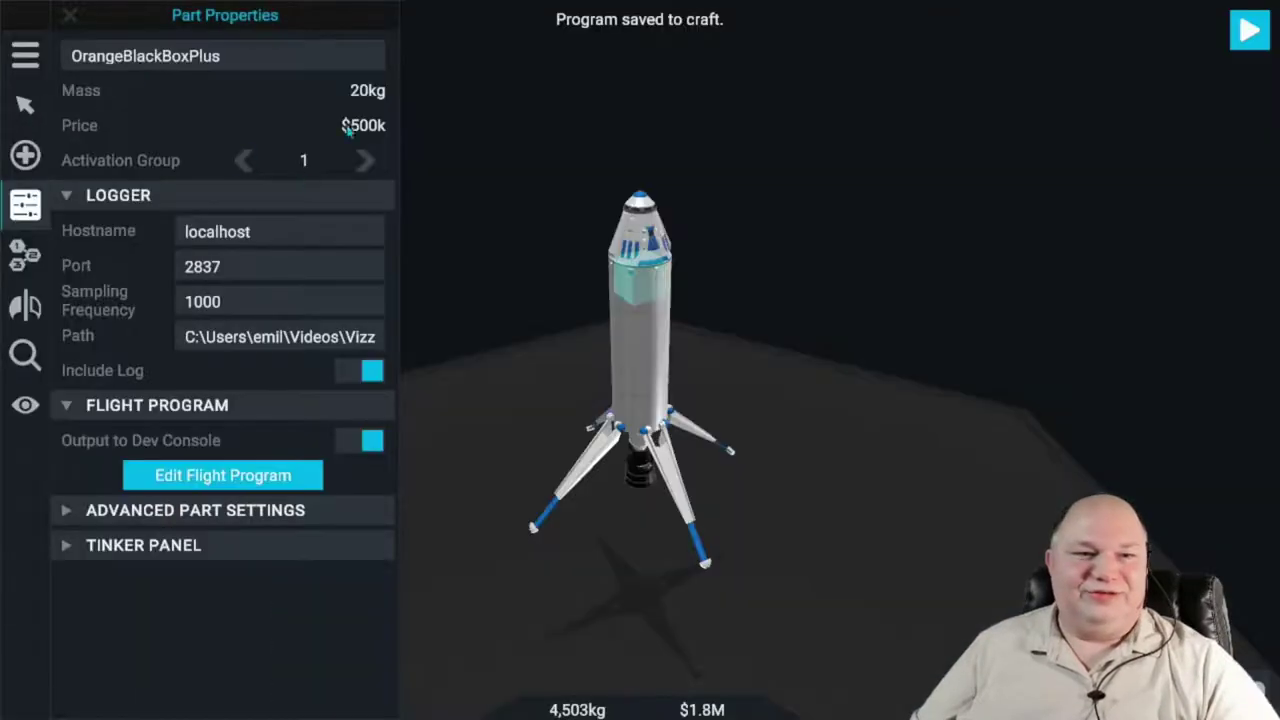
{"action": "left_click", "coordinate": [71, 15]}
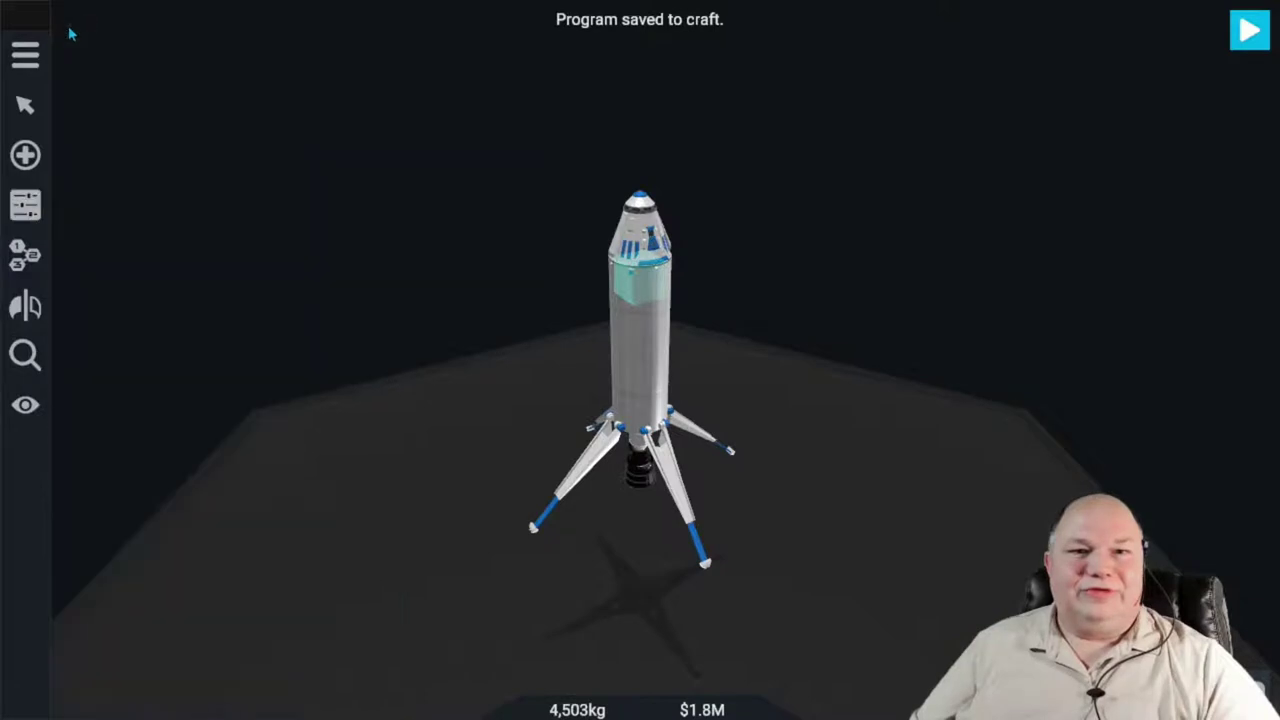
Step: Save the craft, overwriting the existing DaHopp'r-Noisy craft
{"action": "left_click", "coordinate": [30, 55]}
{"action": "left_click", "coordinate": [155, 205]}
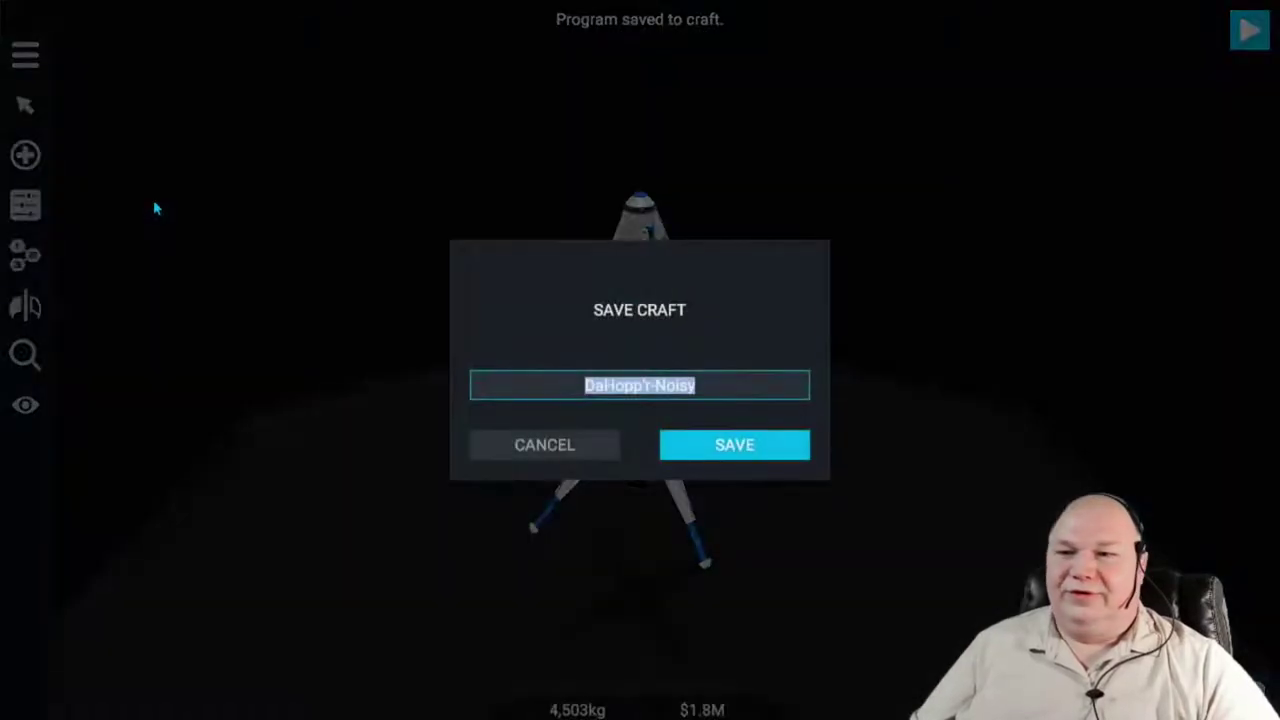
{"action": "left_click", "coordinate": [776, 452]}
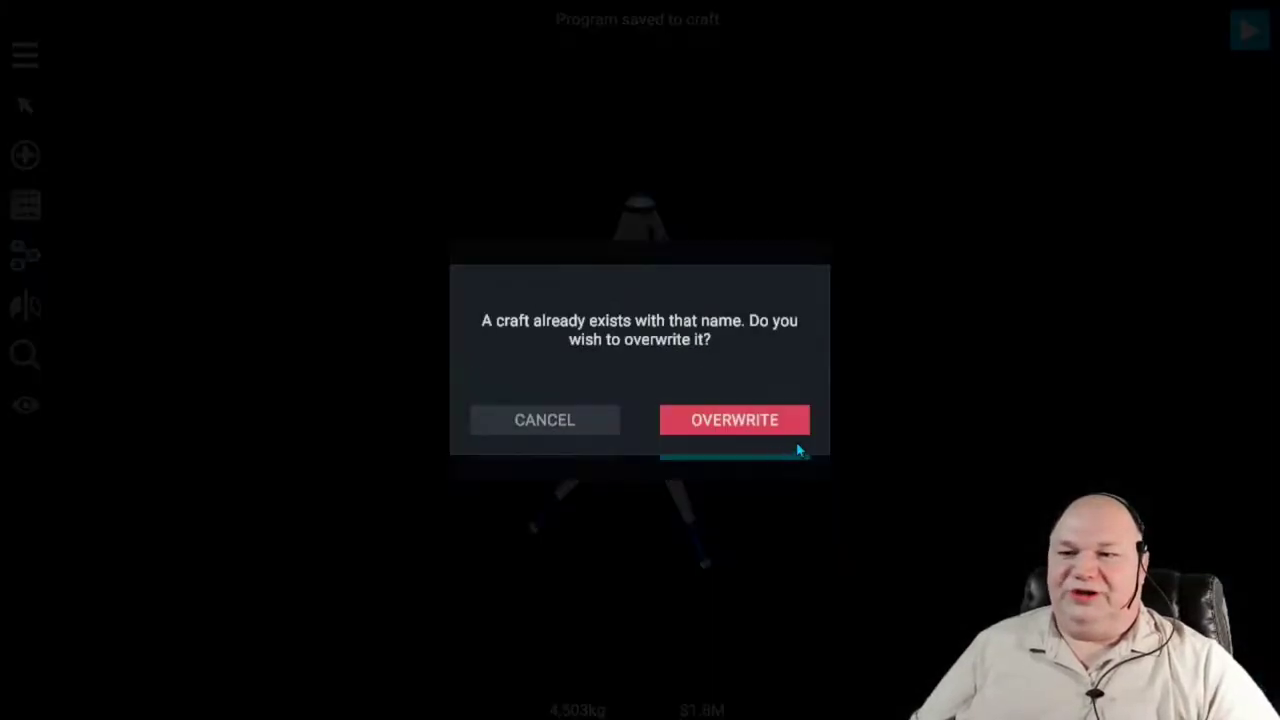
{"action": "left_click", "coordinate": [786, 423]}
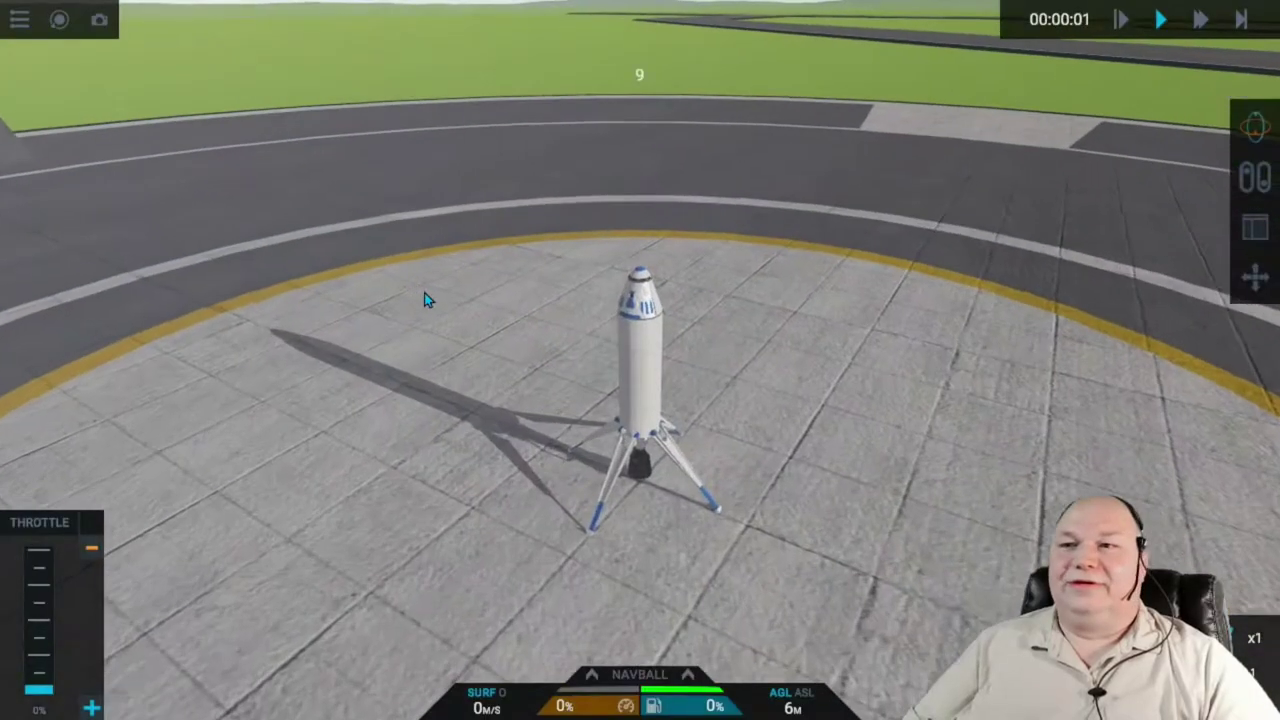
Step: Pause the flight on the launch pad to bring up the Flight Menu
{"action": "key", "text": "Escape"}
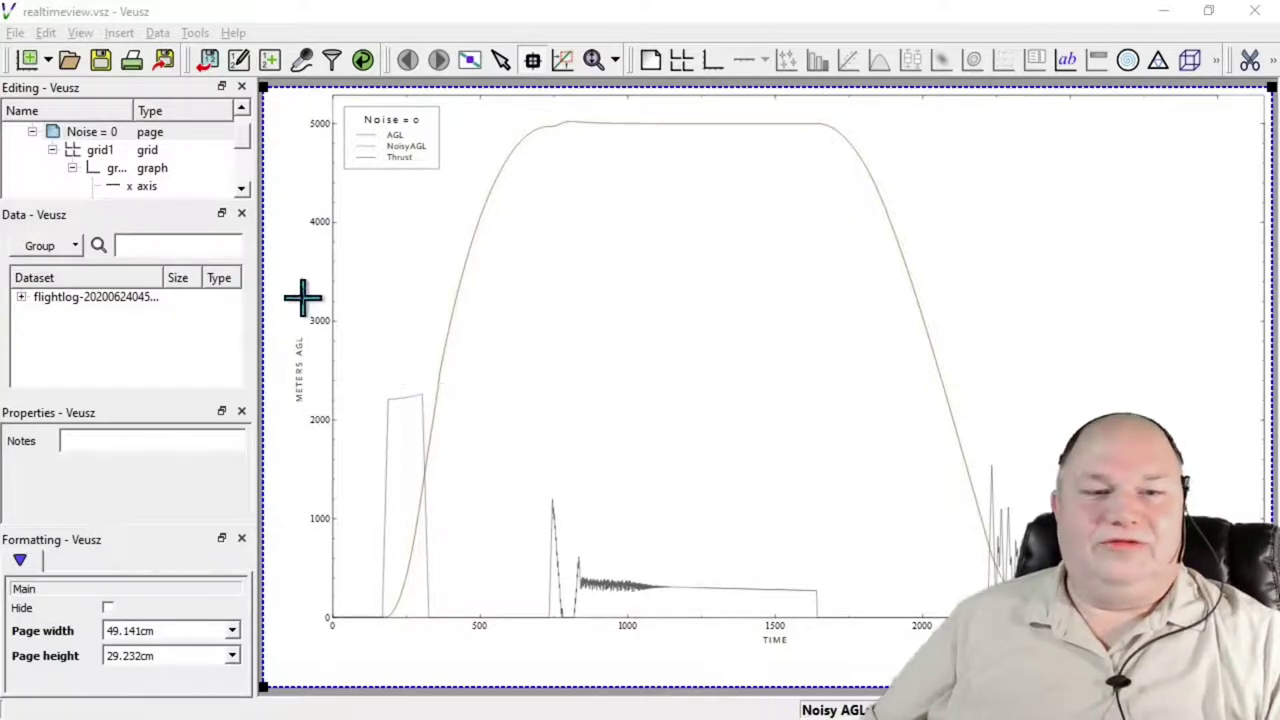
Step: Enlarge Veusz's Editing tree and open the Y data setting of the first xy plot (AGL vs Sample #)
{"action": "left_click", "coordinate": [184, 200]}
{"action": "left_click_drag", "start_coordinate": [184, 200], "coordinate": [186, 251]}
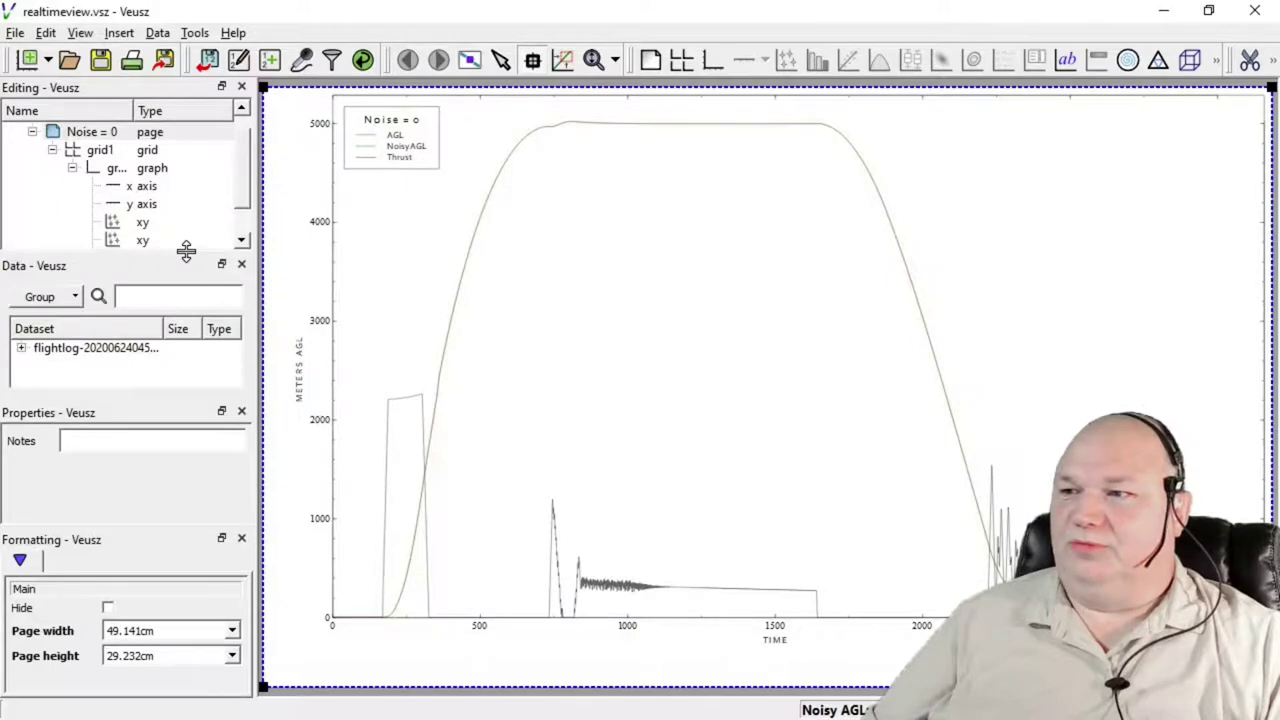
{"action": "left_click", "coordinate": [144, 223]}
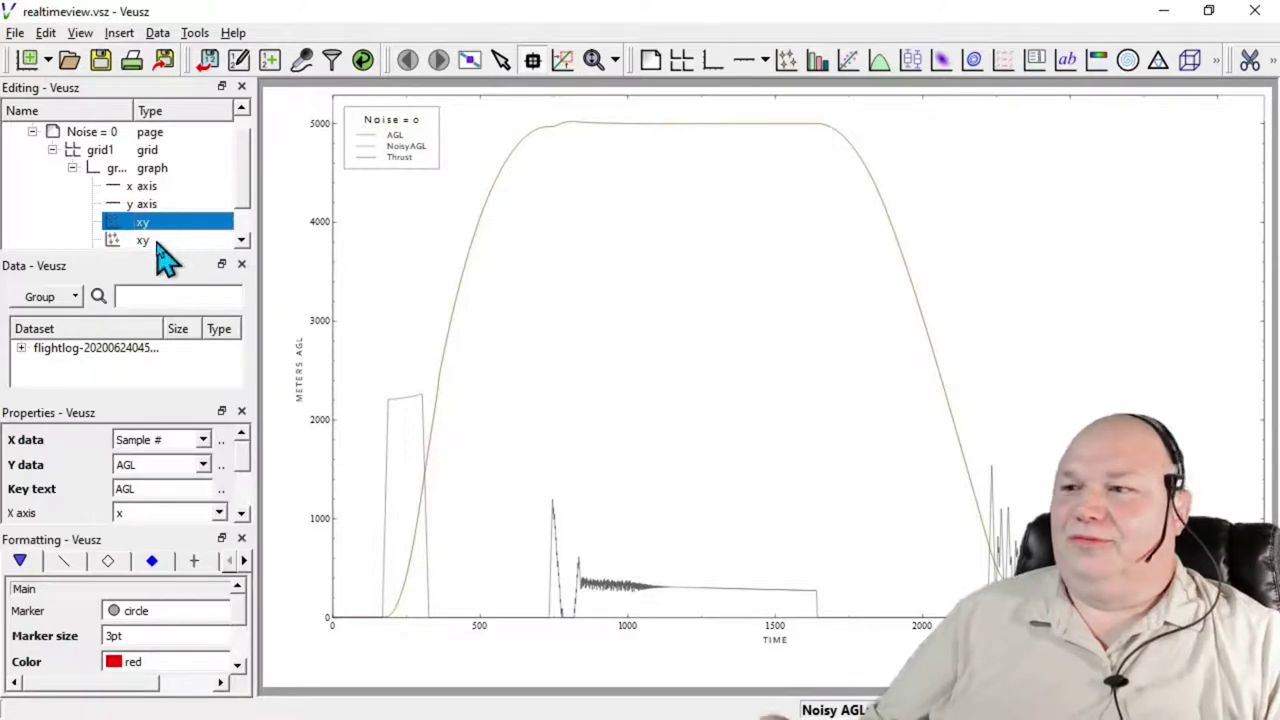
{"action": "left_click", "coordinate": [155, 464]}
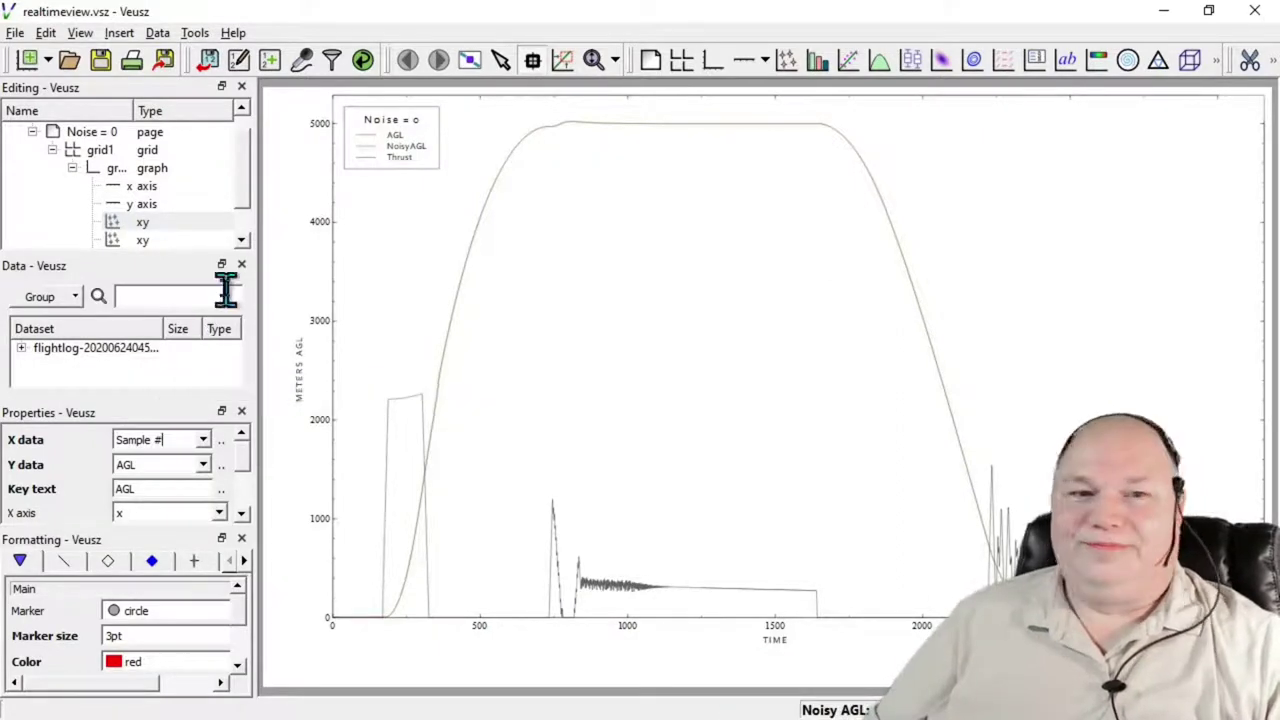
Step: Load flightlog-20200624113102.csv into Veusz's Import data dialog as a CSV preview
{"action": "left_click", "coordinate": [209, 60]}
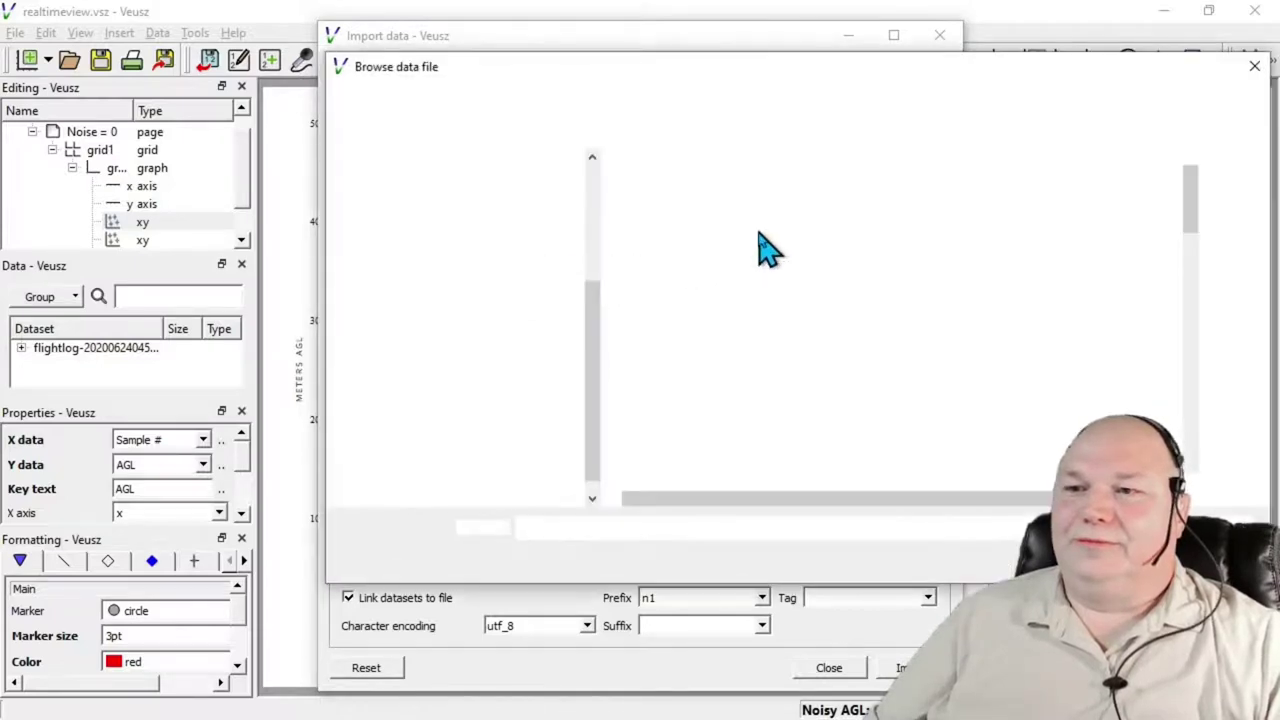
{"action": "left_click", "coordinate": [740, 233]}
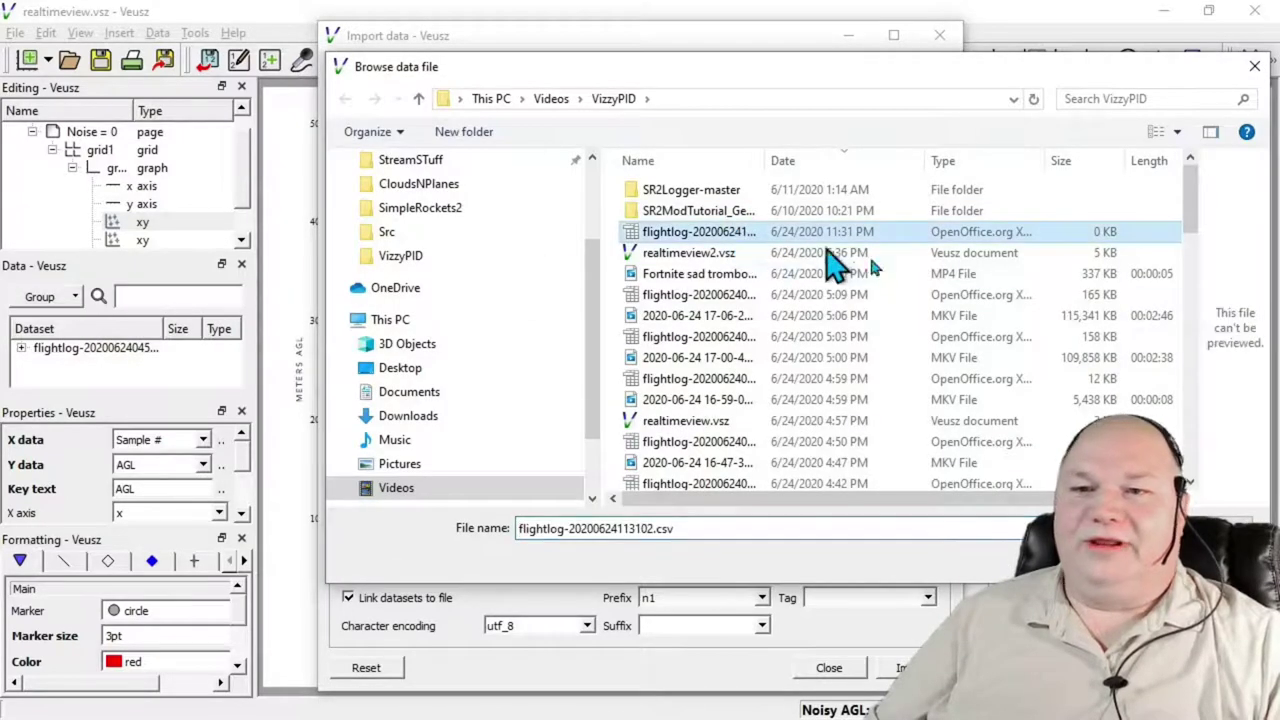
{"action": "key", "text": "Escape"}
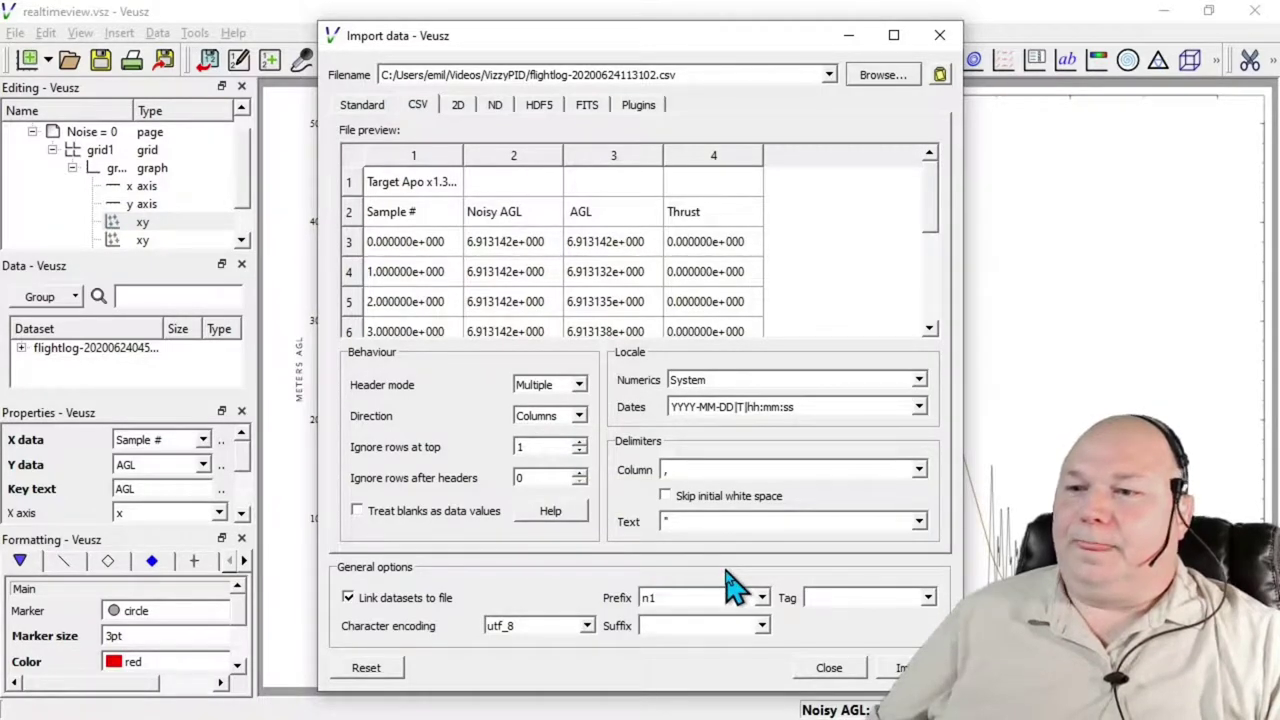
Step: Import the flight log with the n1 dataset prefix removed, then close the dialog
{"action": "left_click", "coordinate": [691, 597]}
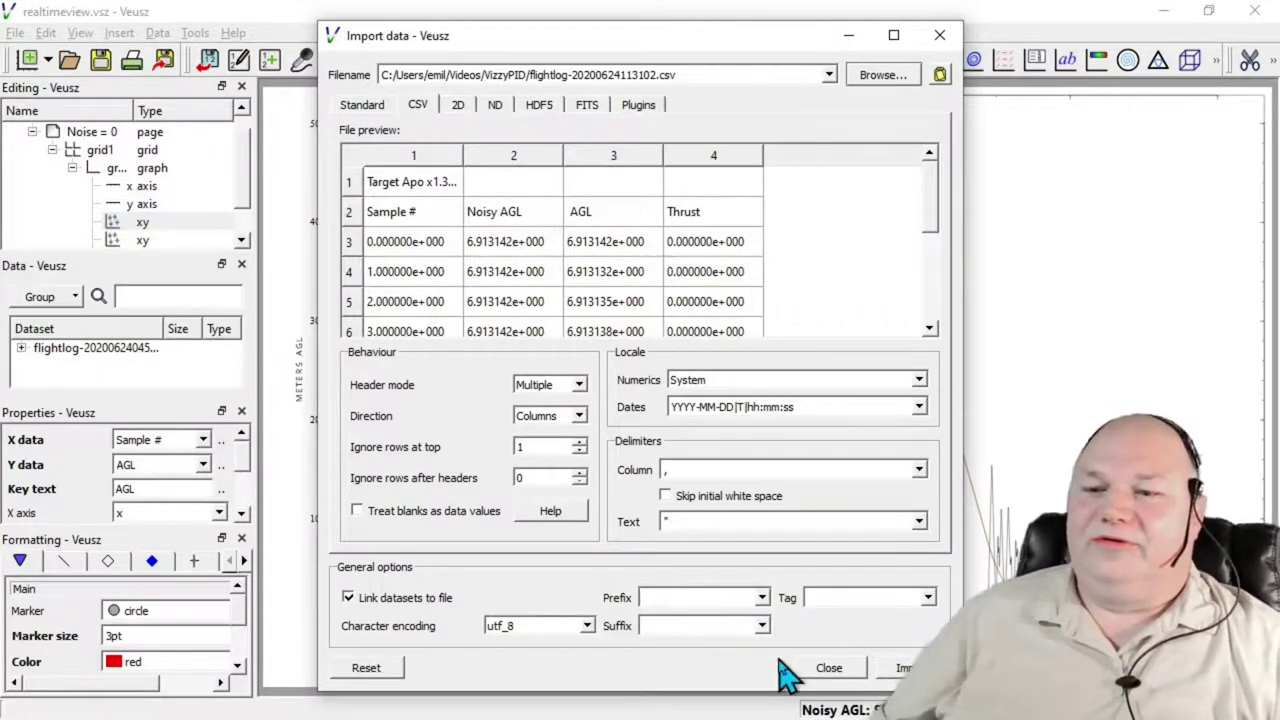
{"action": "left_click", "coordinate": [911, 668]}
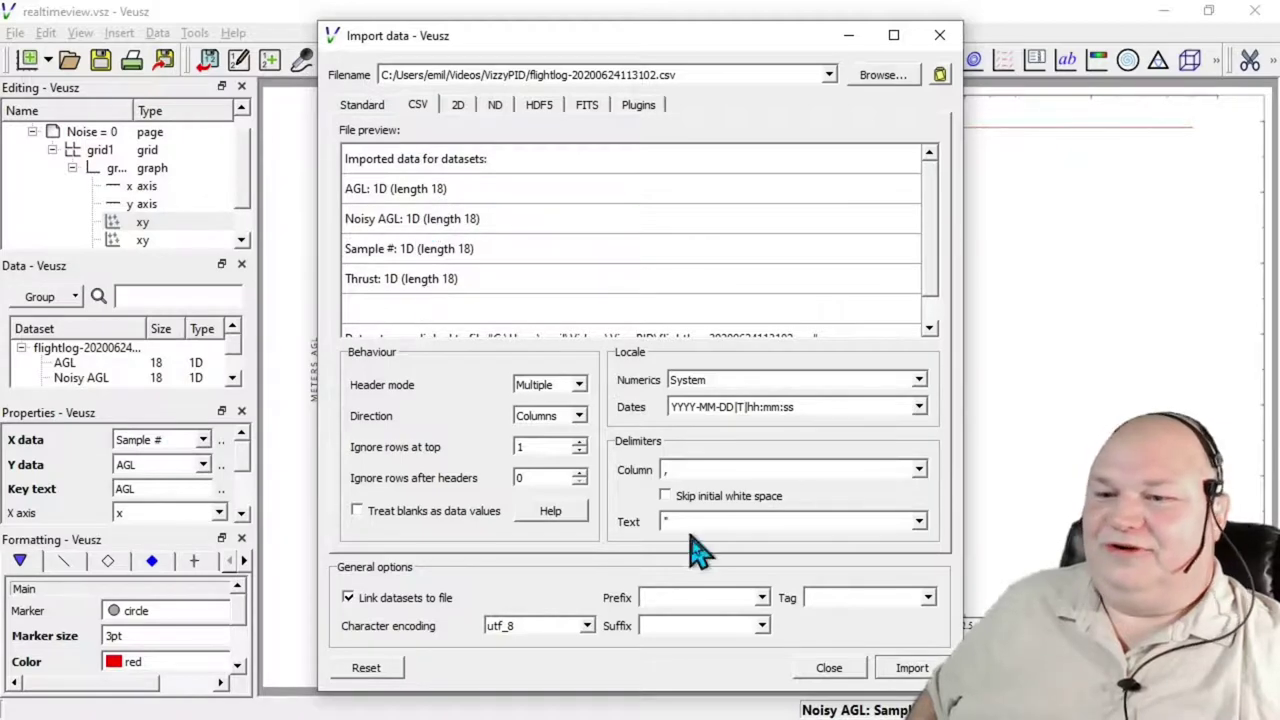
{"action": "left_click", "coordinate": [830, 669]}
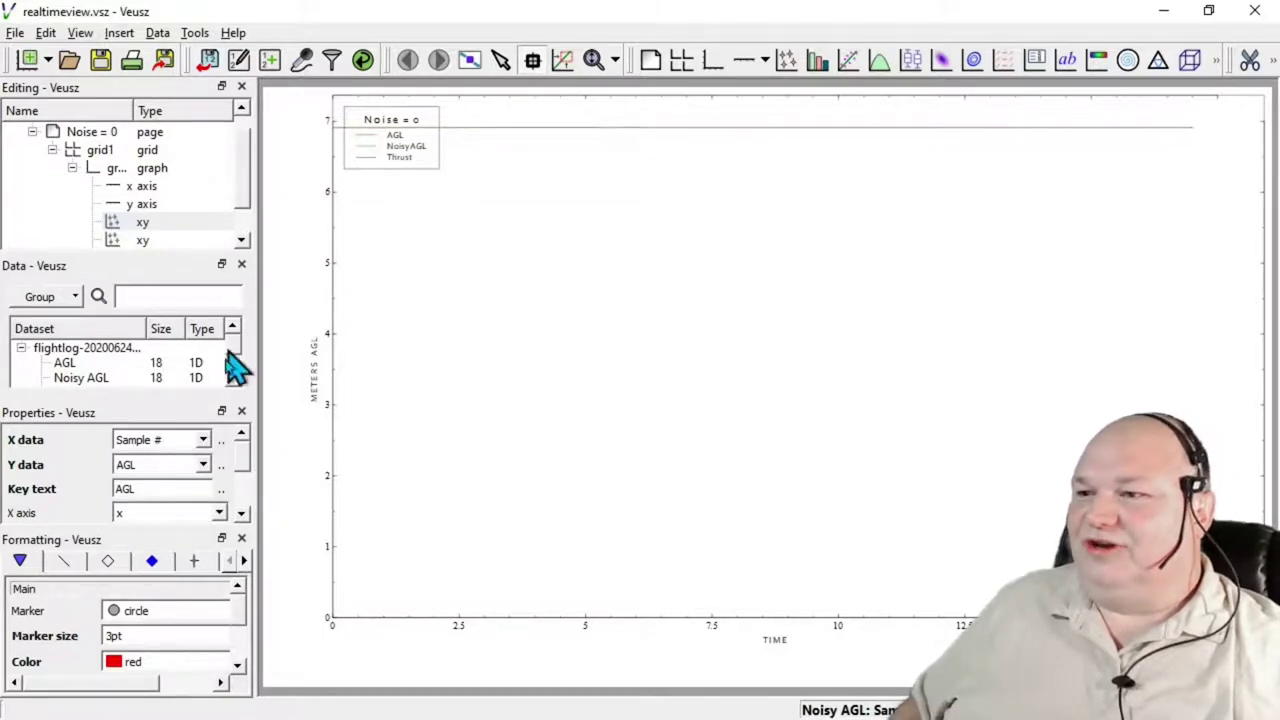
Step: Change the legend key's Title property to 'Noise = 0,2,2t'
{"action": "scroll", "coordinate": [178, 243], "scroll_direction": "down", "scroll_amount": 1}
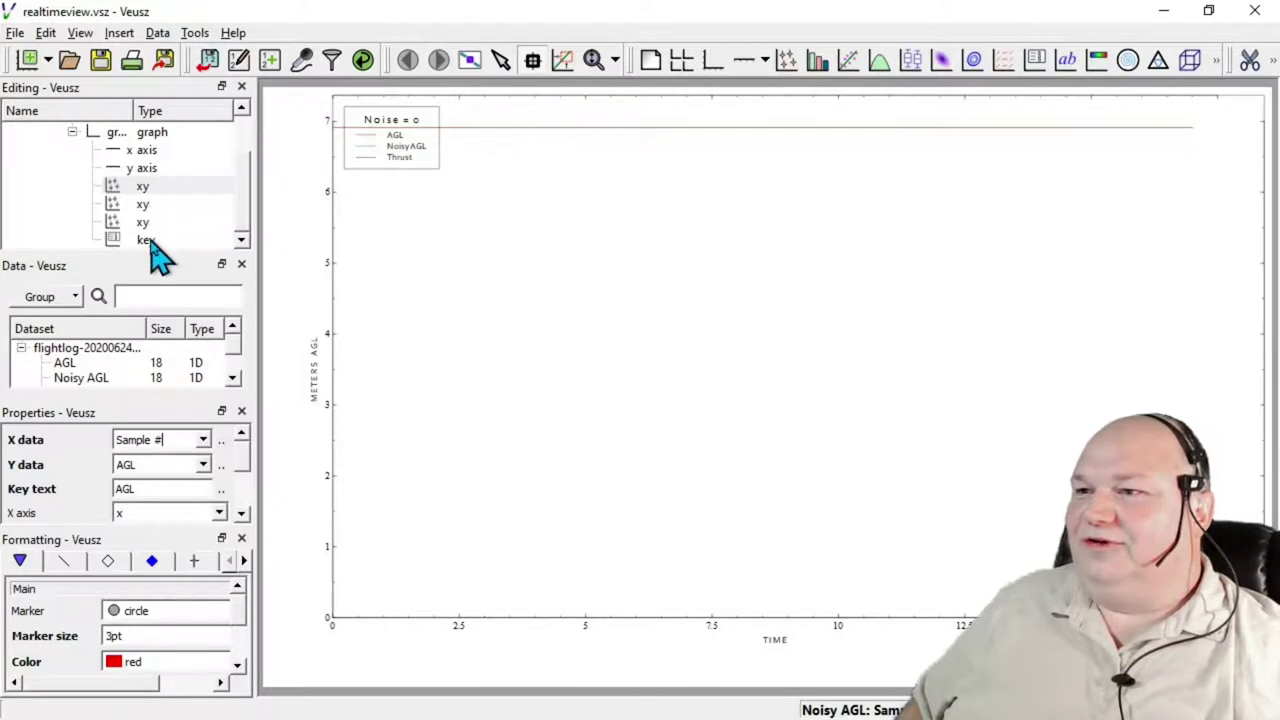
{"action": "left_click", "coordinate": [150, 243]}
{"action": "left_click", "coordinate": [148, 438]}
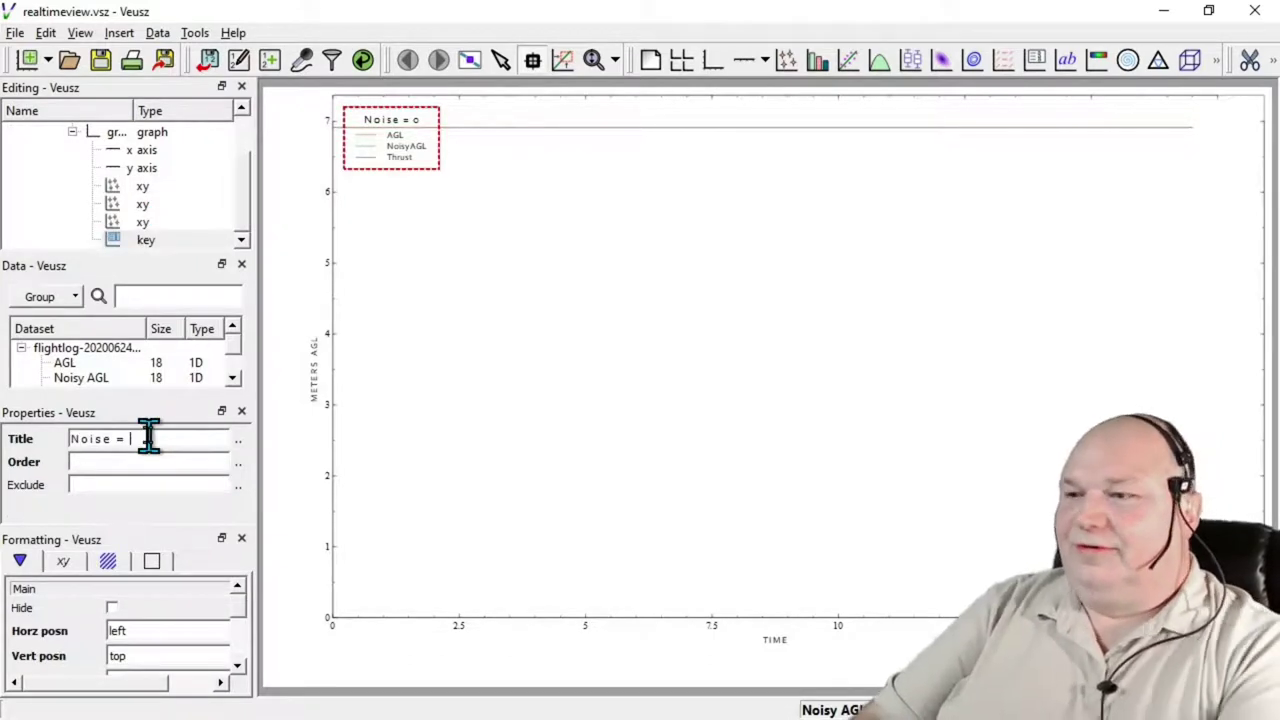
{"action": "type", "text": "vars"}
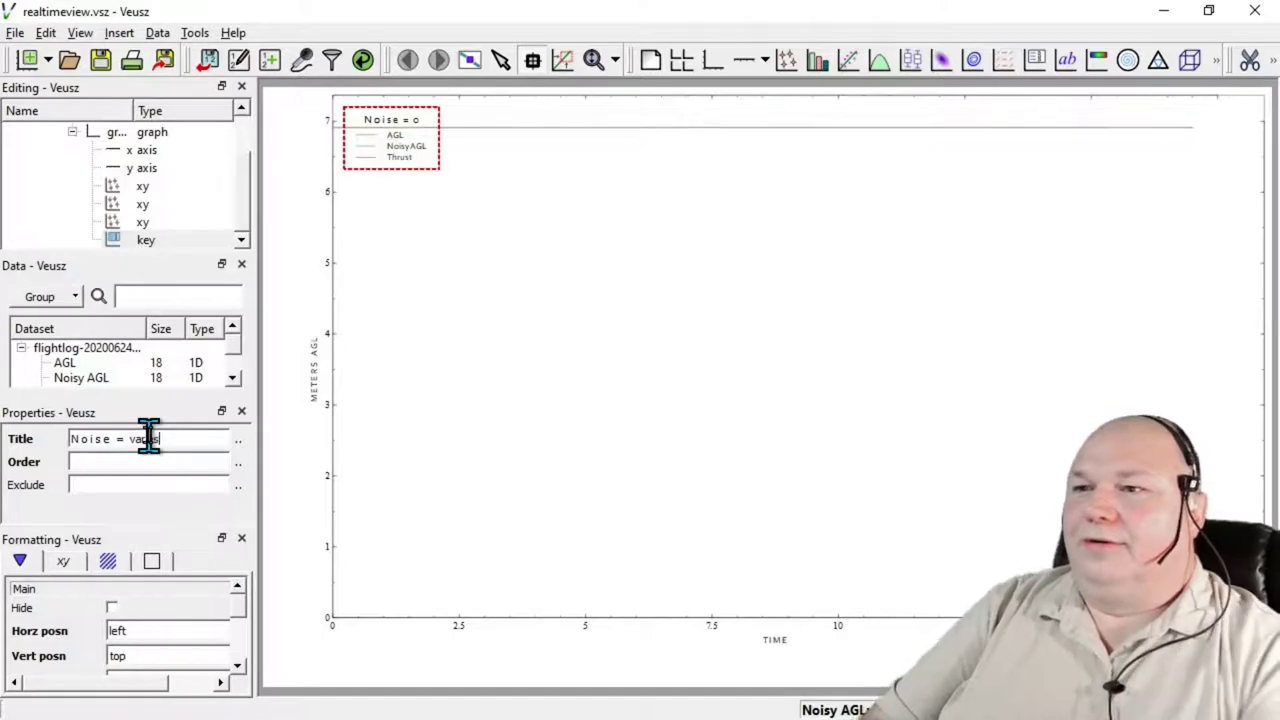
{"action": "type", "text": "ries"}
{"action": "key", "text": "Return"}
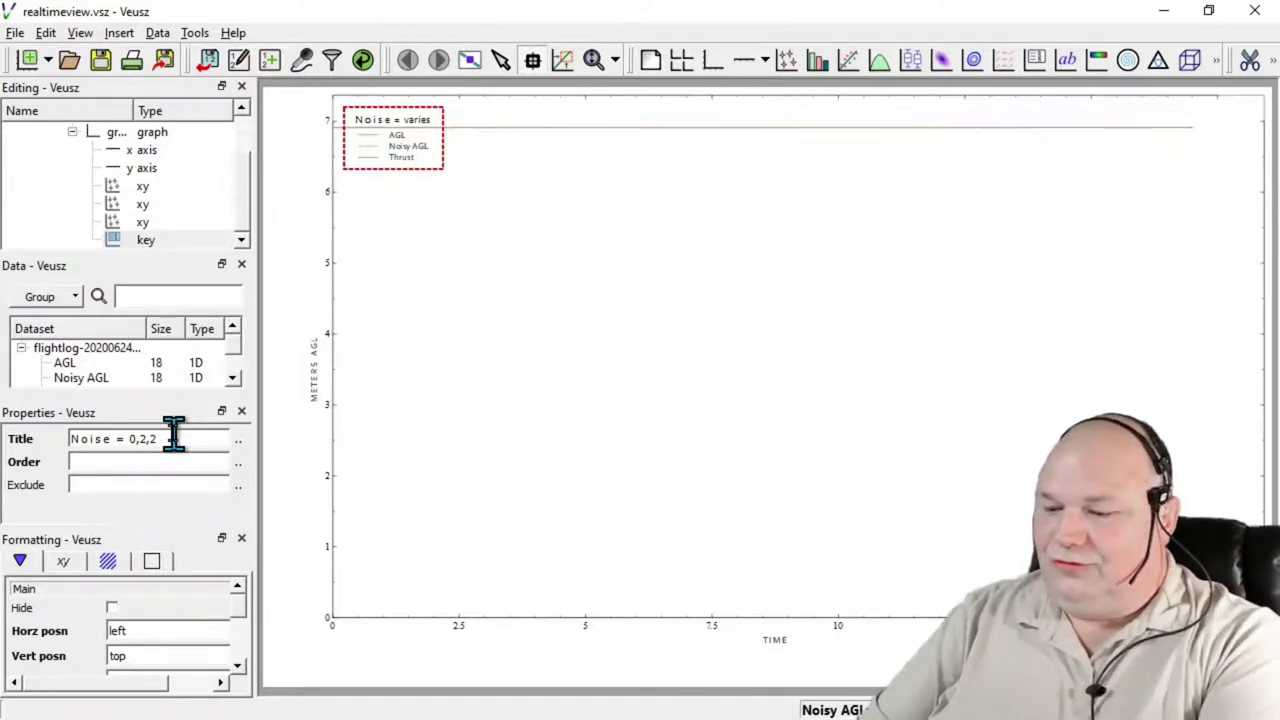
{"action": "type", "text": "t"}
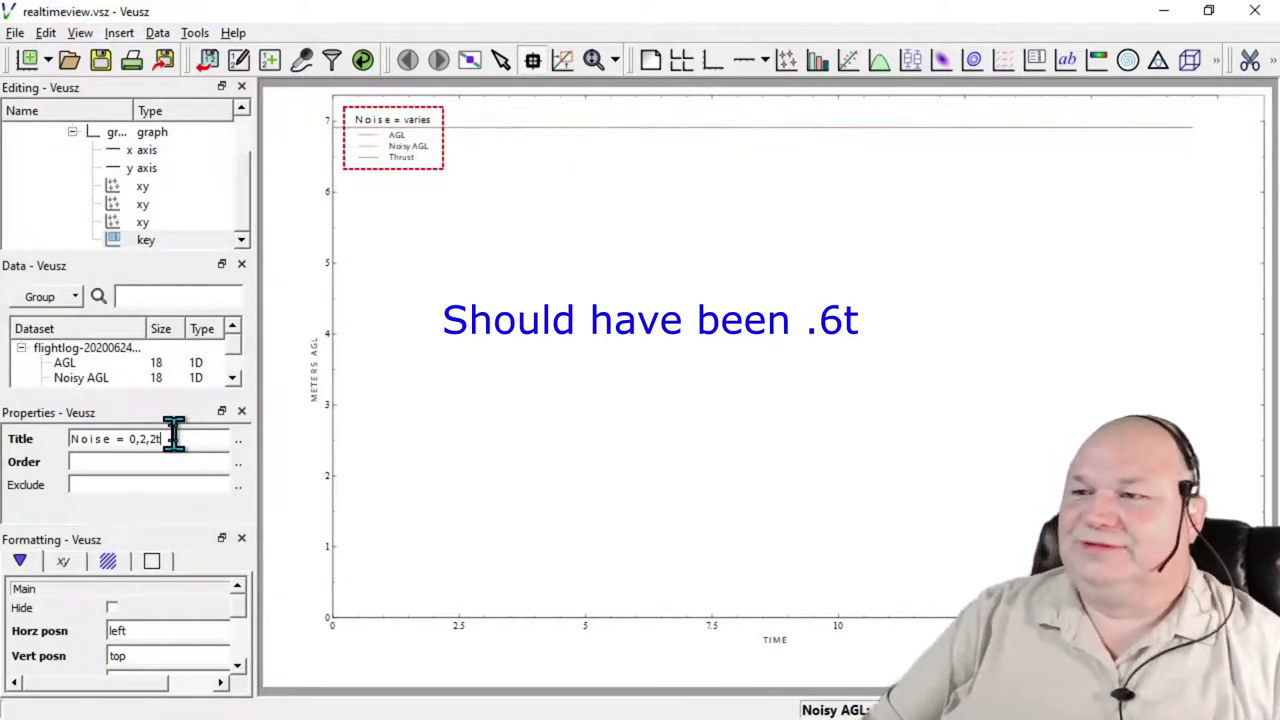
{"action": "key", "text": "Return"}
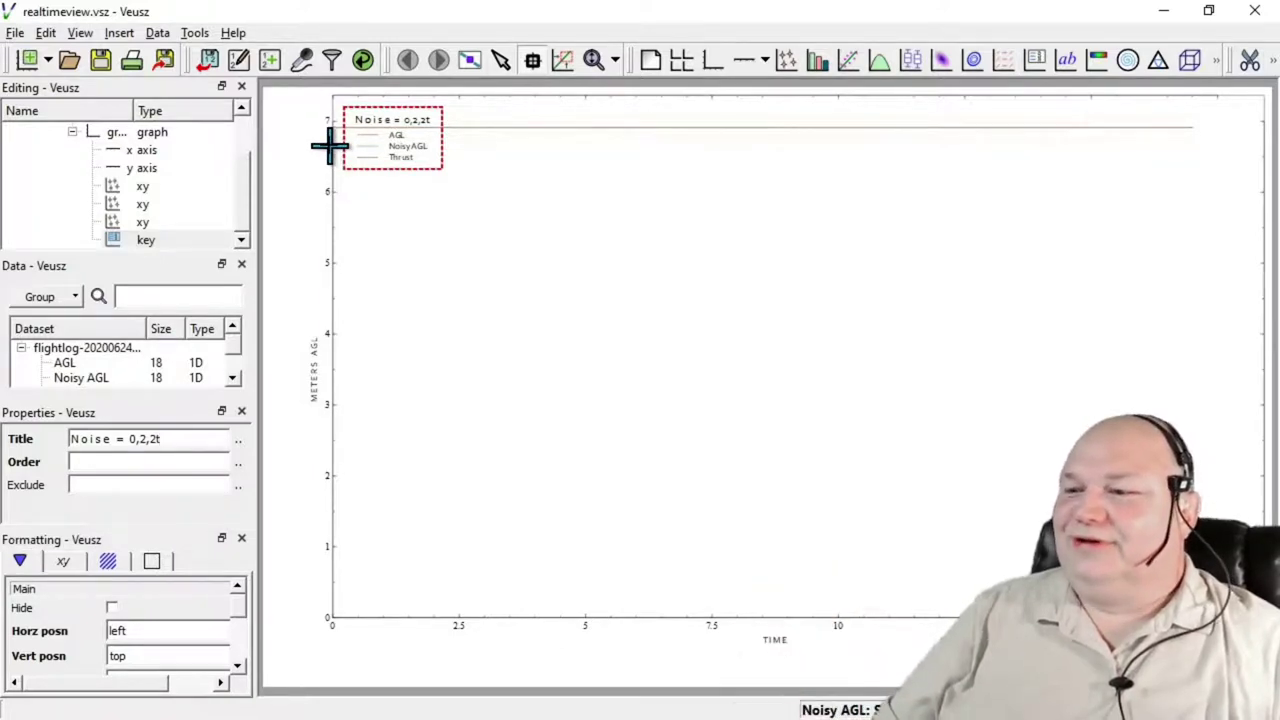
Step: Reload the linked flight log and enable auto-reload on file change with a shorter interval
{"action": "left_click", "coordinate": [363, 61]}
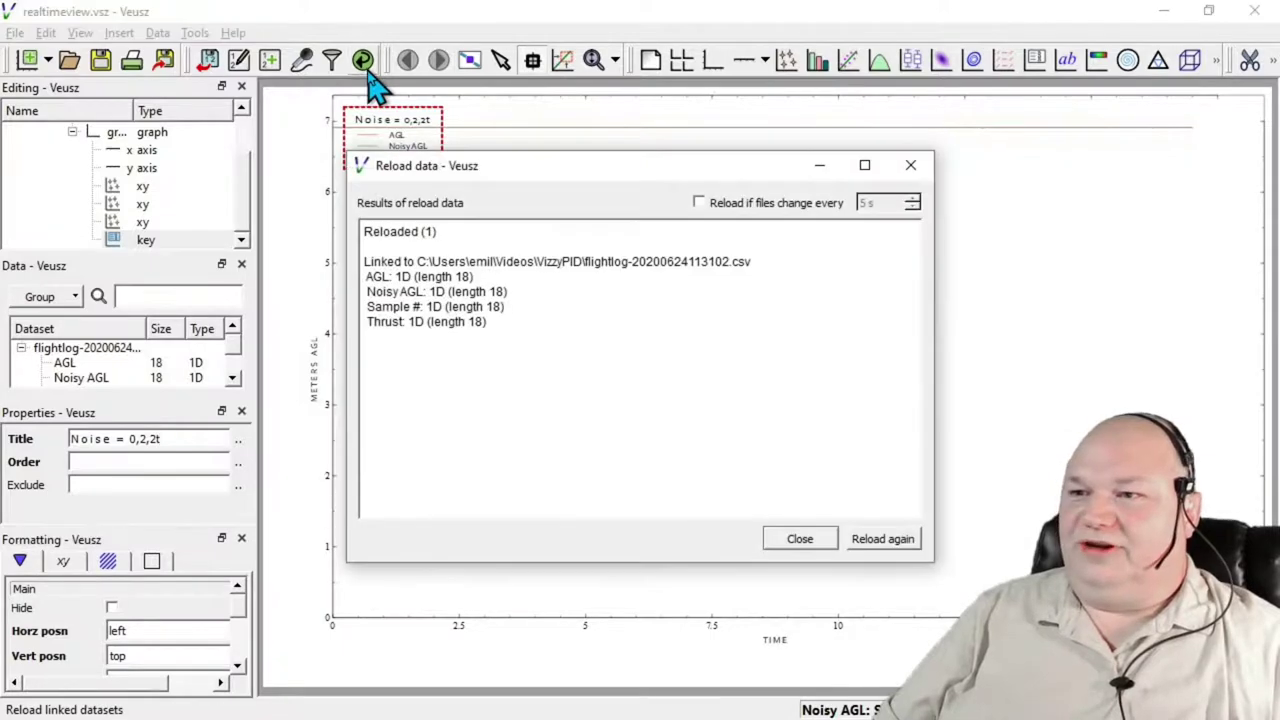
{"action": "left_click", "coordinate": [698, 203]}
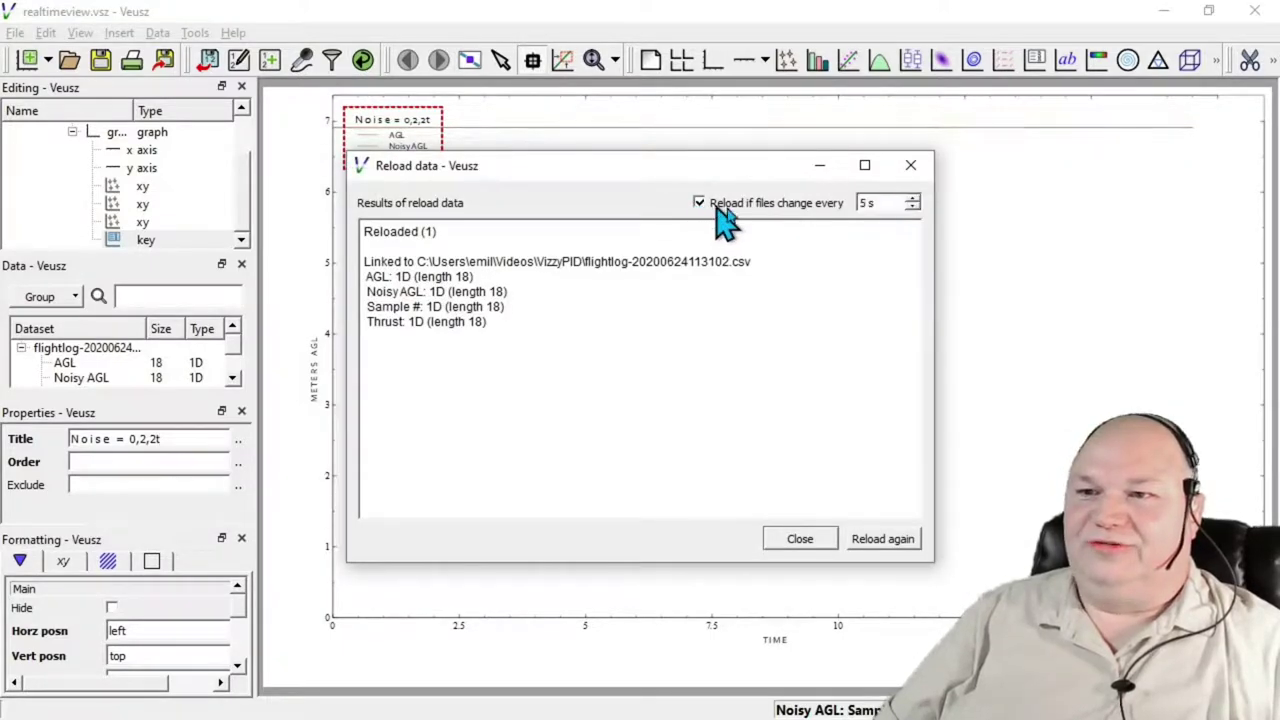
{"action": "left_click", "coordinate": [913, 207]}
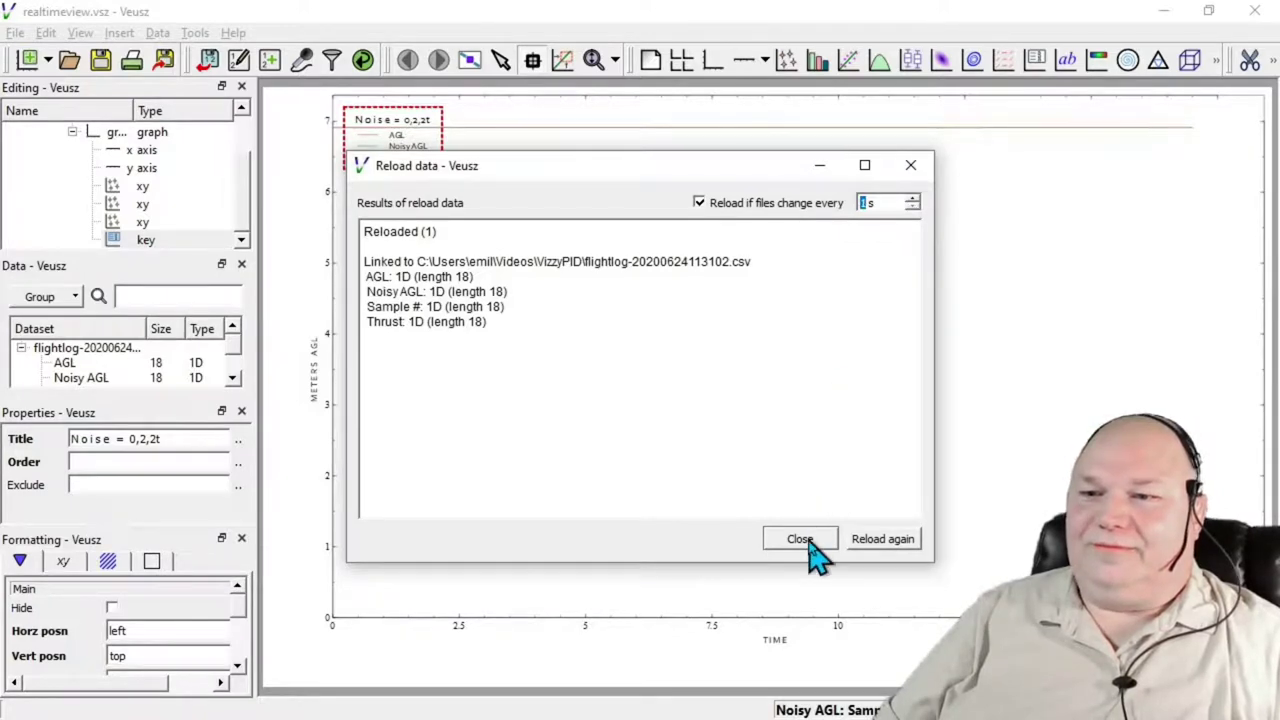
{"action": "left_click", "coordinate": [820, 165]}
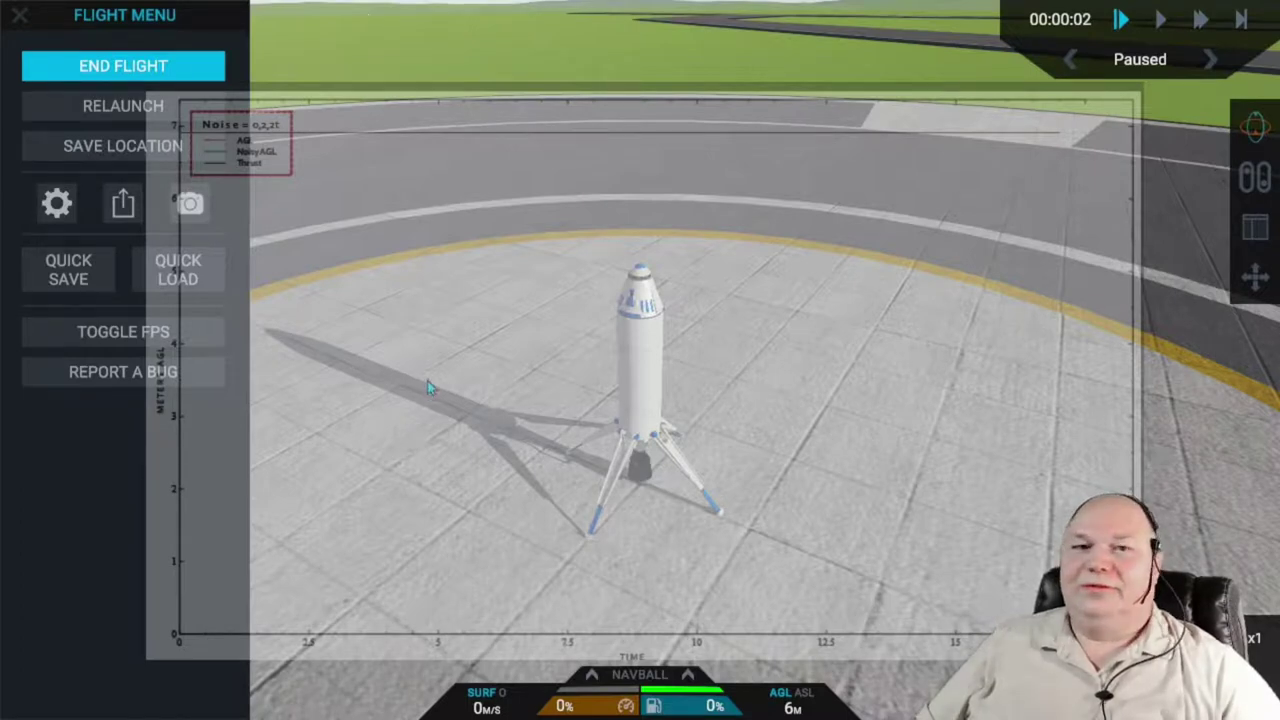
Step: Unpause the flight so the autopilot climbs toward 5000 m AGL
{"action": "key", "text": "Escape"}
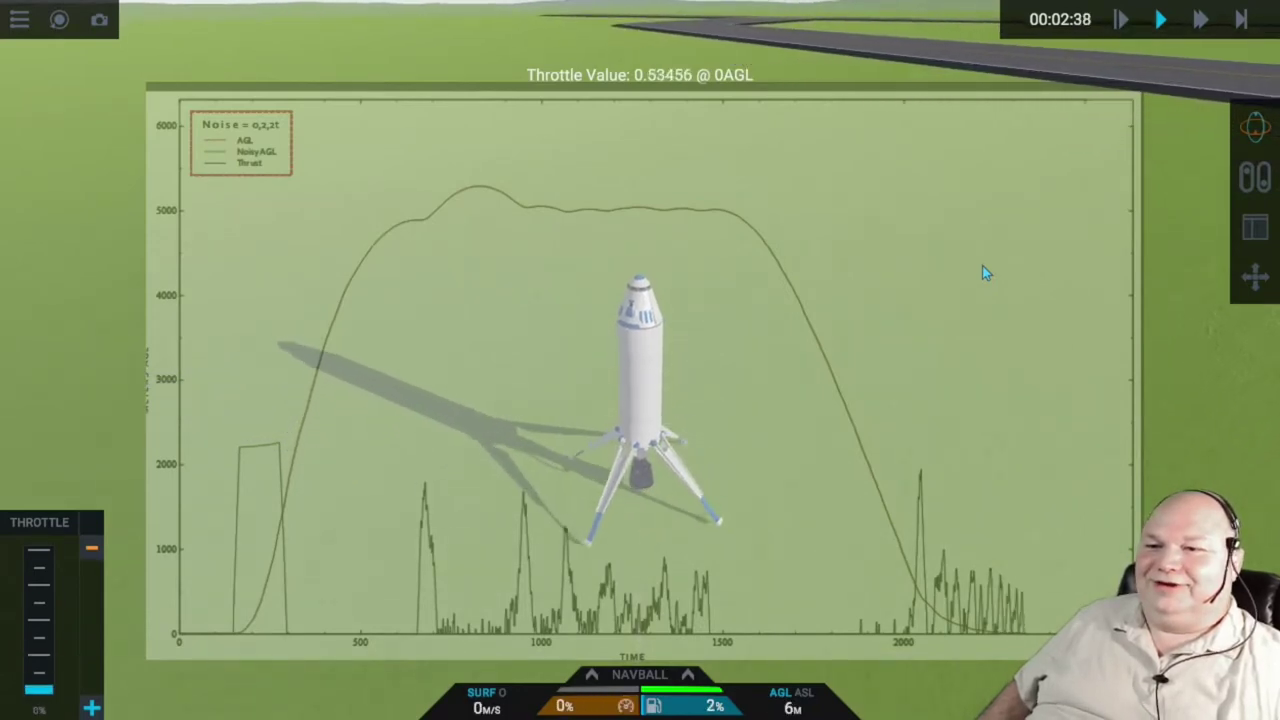
Step: Pause the landed flight with the Flight Menu shown
{"action": "left_click", "coordinate": [27, 31]}
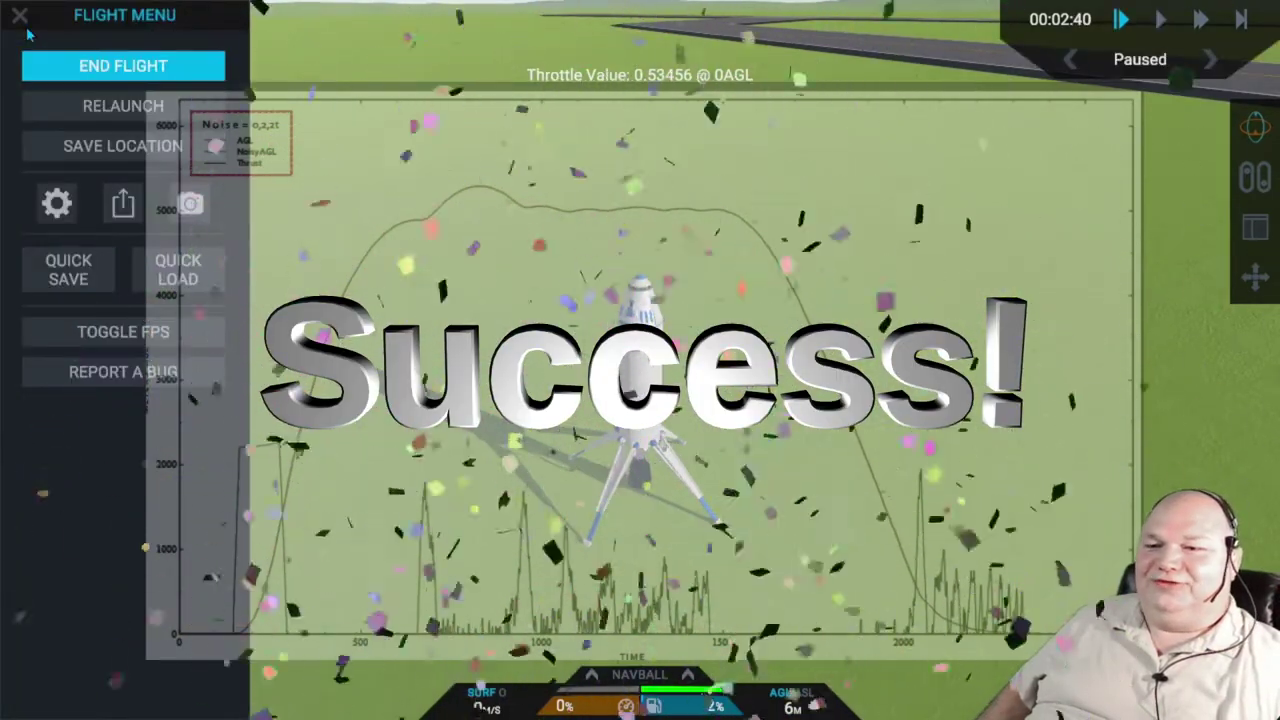